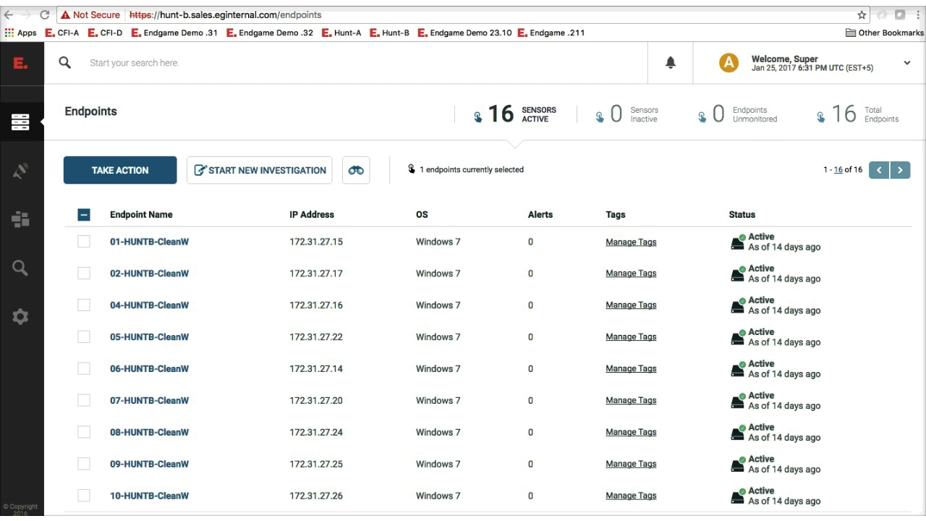
# - Look through the endpoint list, including the ACMEINC-DAPHNE machine and its alerts
pyautogui.scroll(-3, 558, 349)
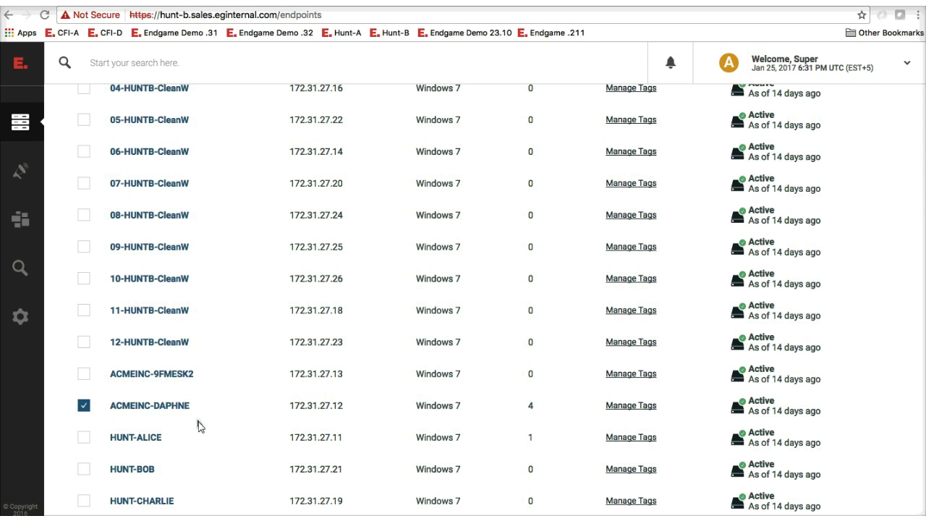
pyautogui.scroll(3, 223, 392)
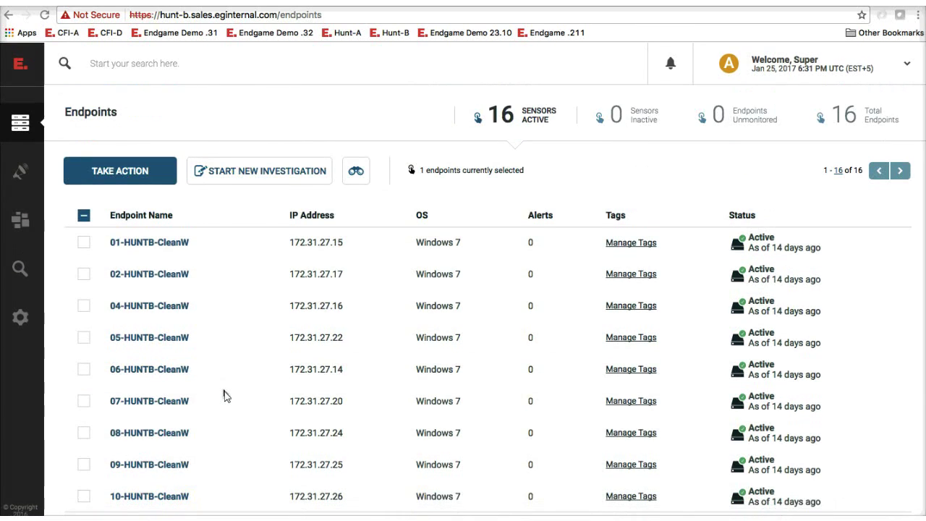
pyautogui.scroll(-5, 224, 395)
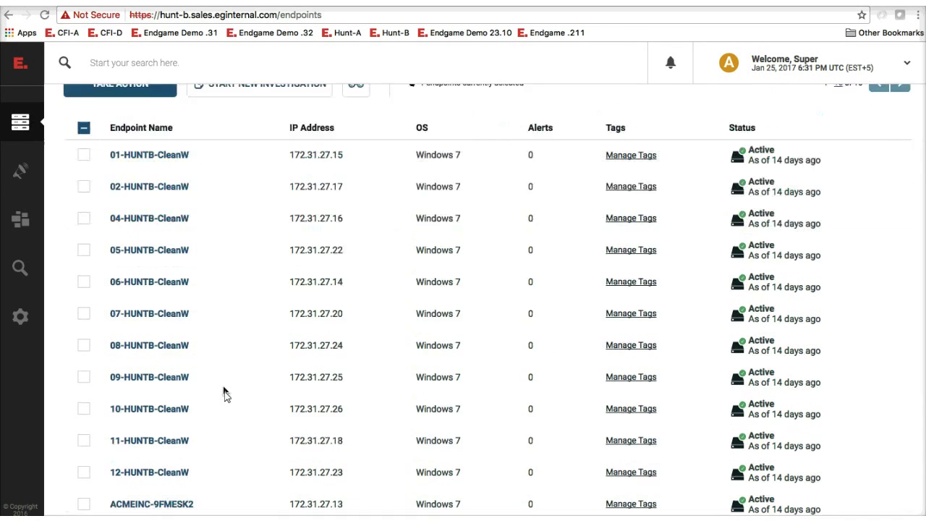
pyautogui.scroll(2, 224, 394)
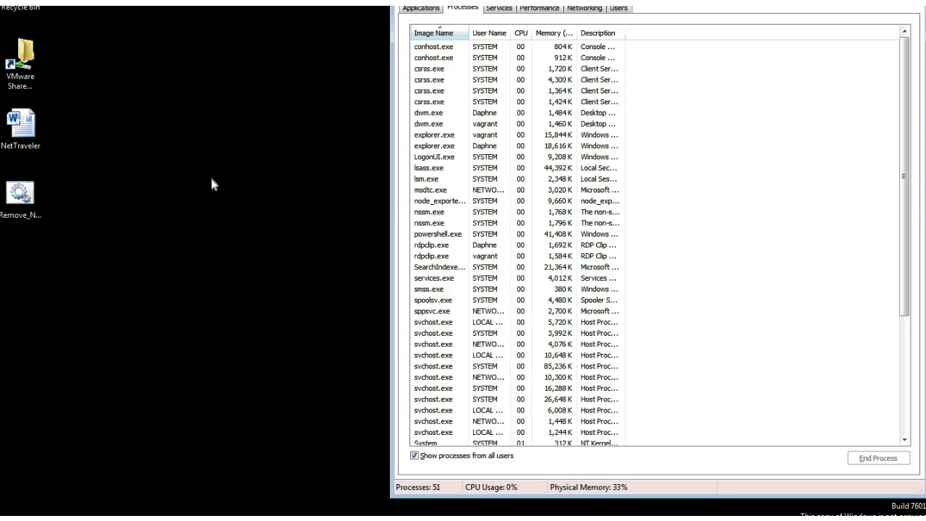
# - Launch the NetTraveler file on the Windows test desktop and switch back to the Endgame console in the browser
pyautogui.doubleClick(32, 120)
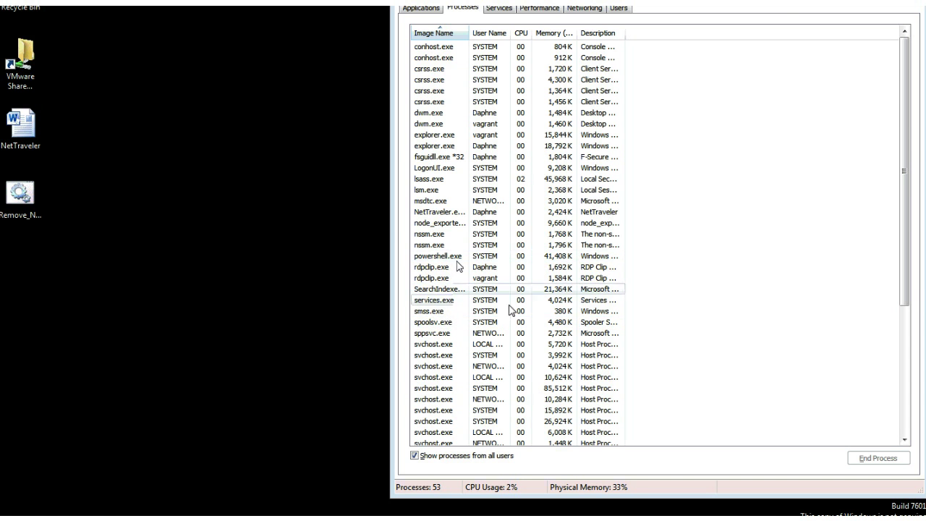
pyautogui.hotkey('ctrl', 'Left')
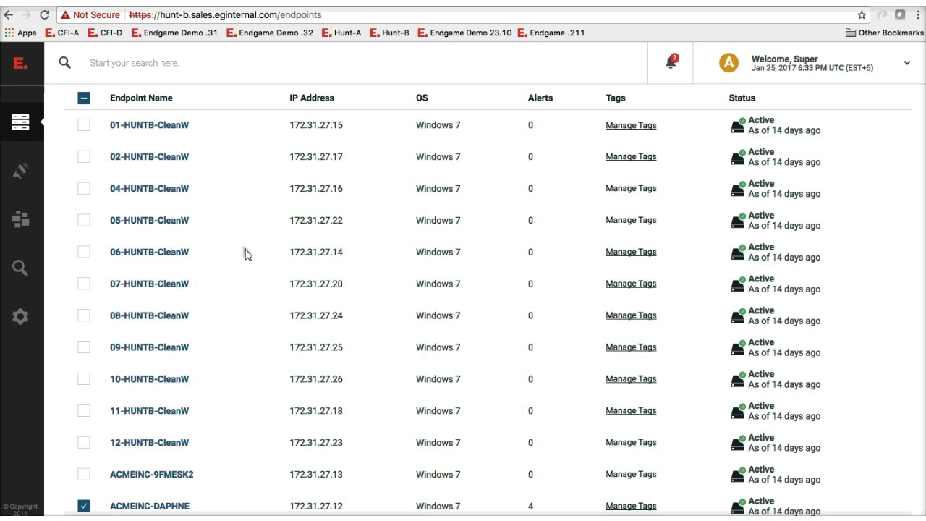
# - Open the 6:33:02 PM UTC MalwareScore alert for ACMEINC-DAPHNE from the notifications and examine its file path, hashes and recommended actions
pyautogui.click(678, 61)
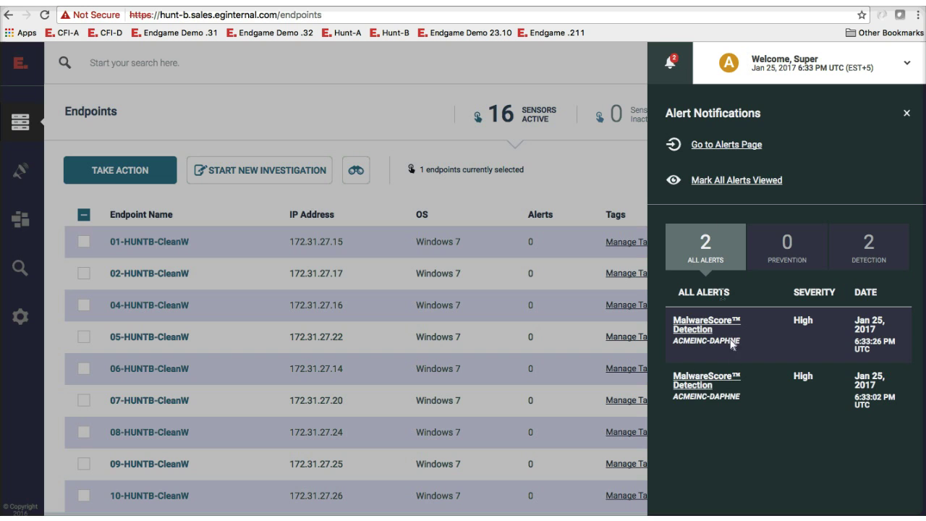
pyautogui.click(707, 389)
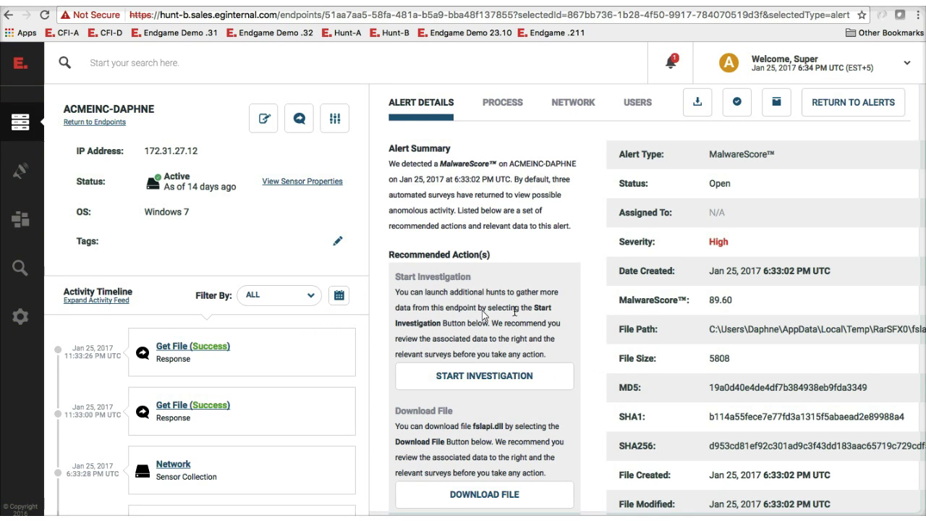
pyautogui.scroll(-1, 649, 351)
pyautogui.hscroll(2, 716, 311)
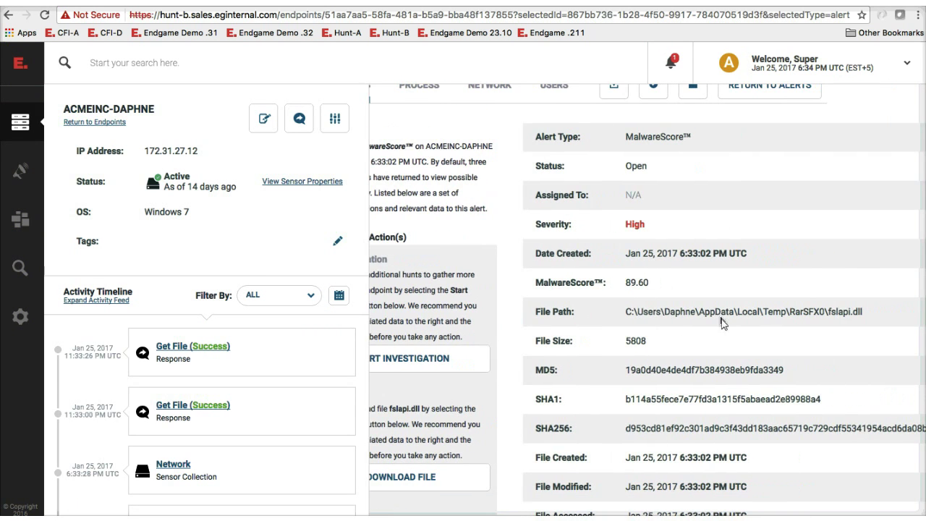
pyautogui.moveTo(664, 311); pyautogui.dragTo(736, 311)
pyautogui.click(743, 312)
pyautogui.scroll(-4, 709, 361)
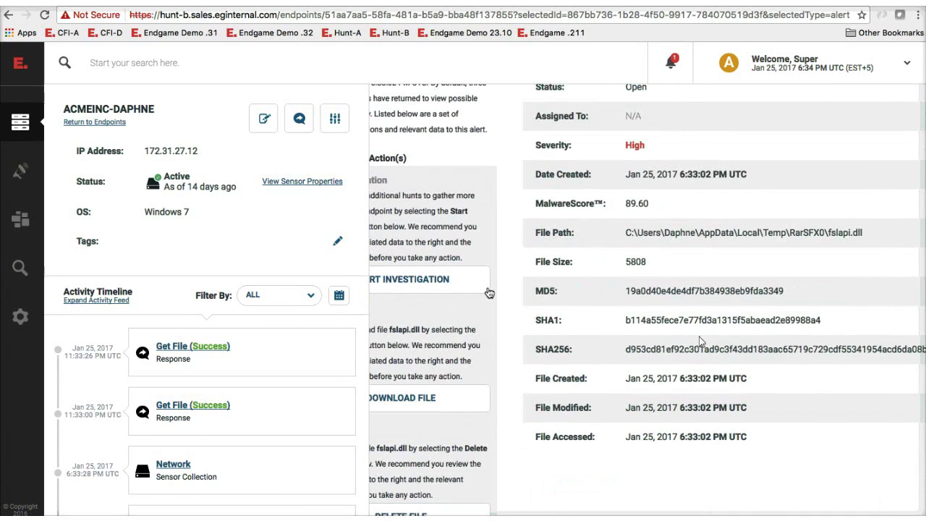
pyautogui.hscroll(-2, 488, 291)
pyautogui.scroll(4, 488, 291)
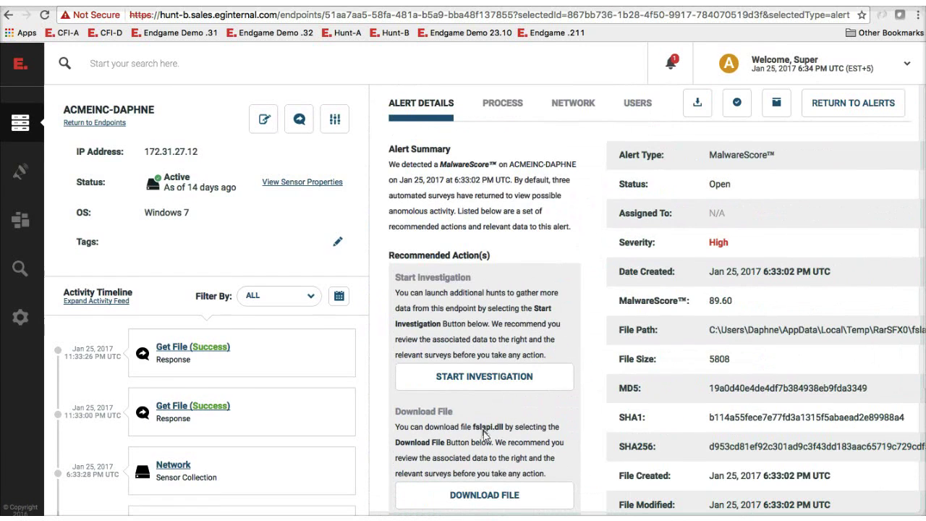
# - Review the alert's process, network and user survey data, and refresh the endpoint's activity timeline
pyautogui.click(516, 109)
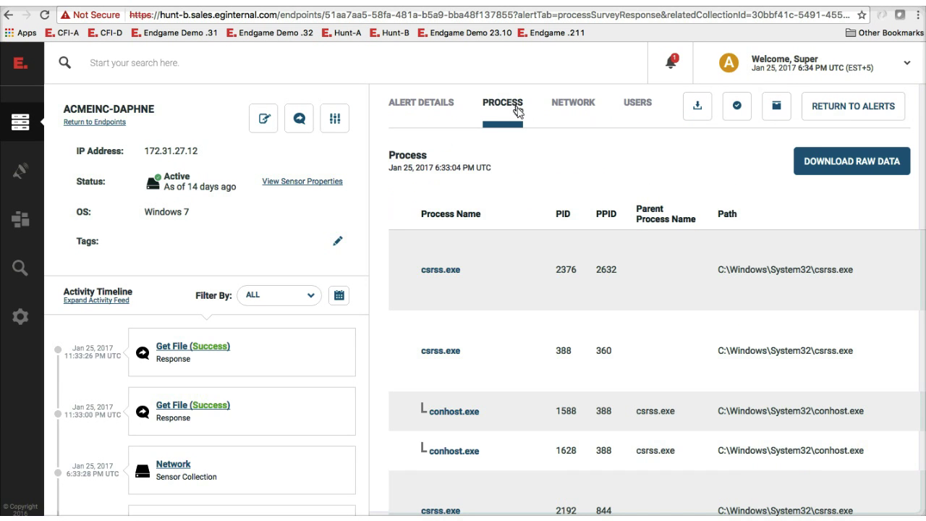
pyautogui.click(592, 108)
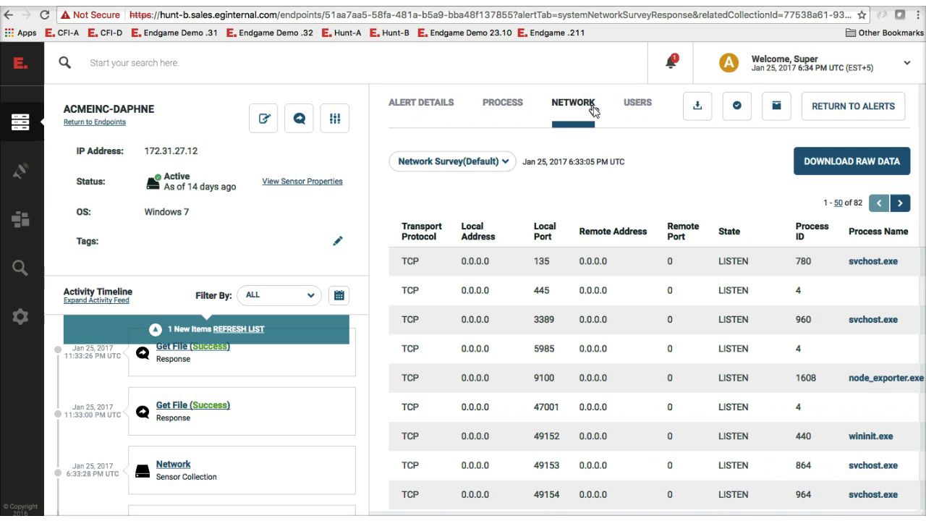
pyautogui.click(638, 107)
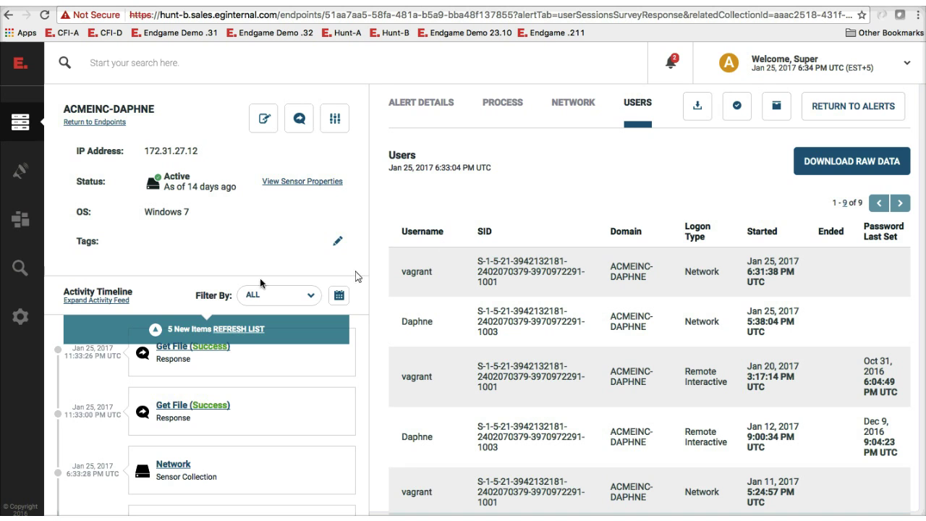
pyautogui.click(242, 330)
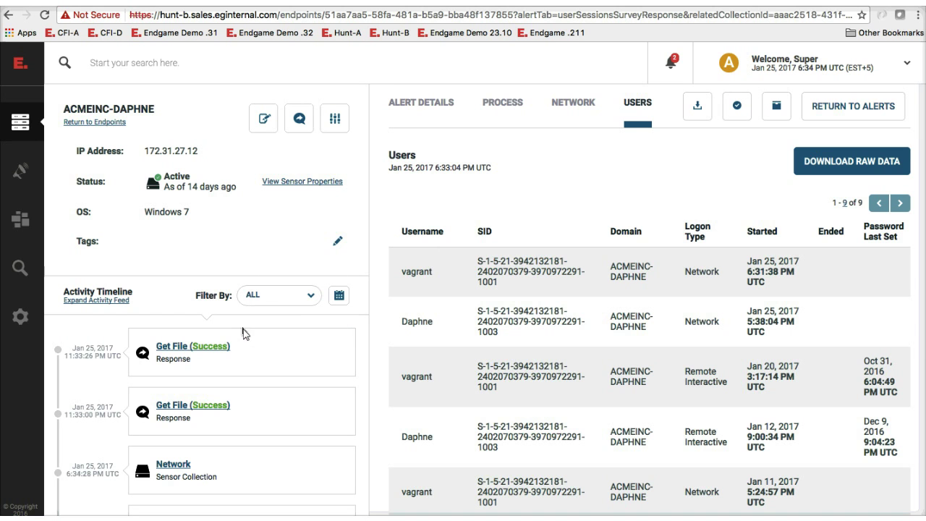
# - Open the Process Injection alert for ACMEINC-DAPHNE from the notifications and compare its source and target process details
pyautogui.click(672, 63)
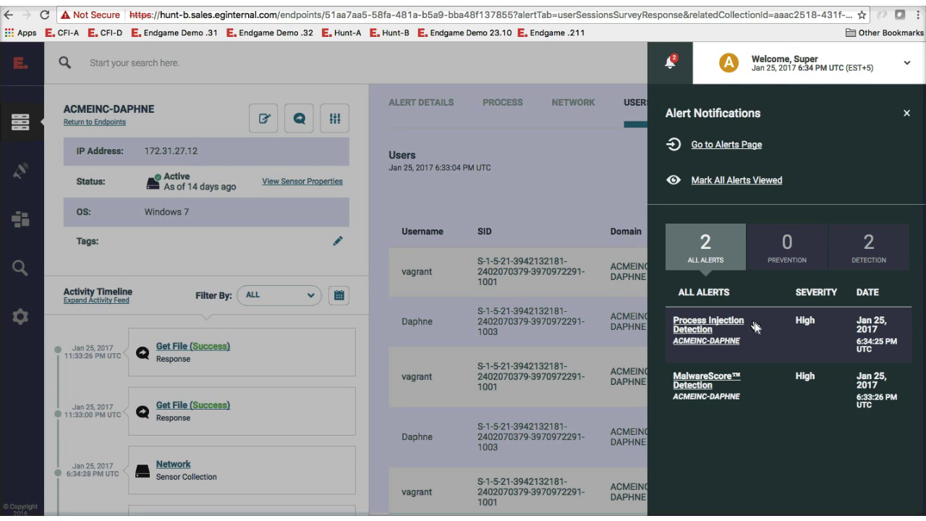
pyautogui.click(716, 324)
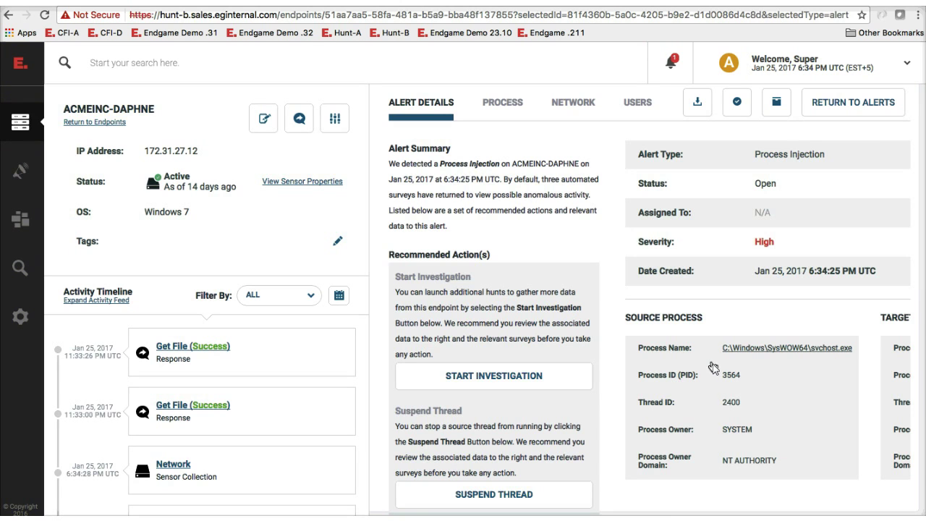
pyautogui.hscroll(1, 712, 369)
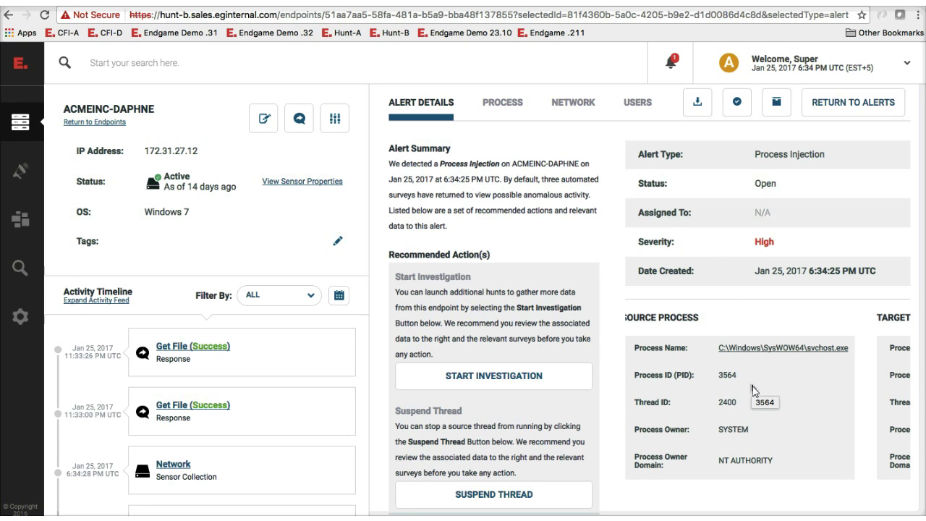
pyautogui.hscroll(2, 753, 391)
pyautogui.hscroll(-3, 753, 392)
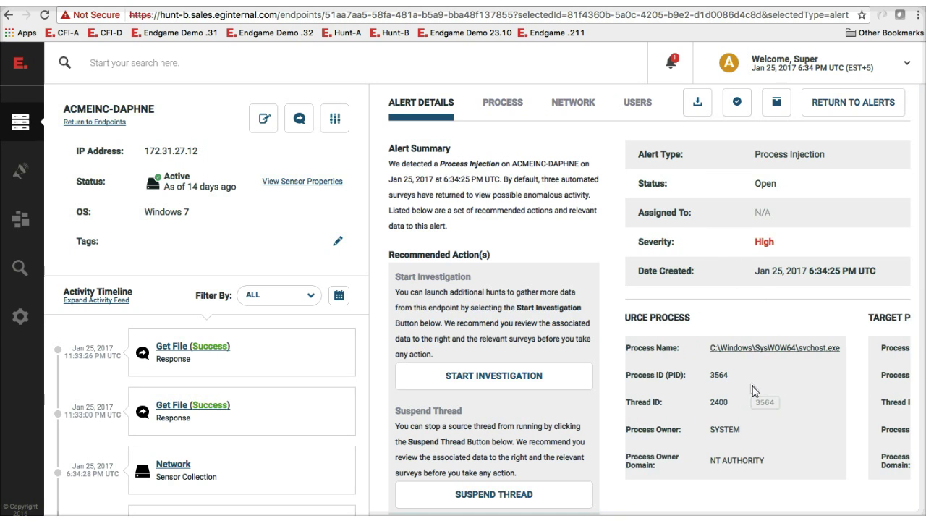
pyautogui.hscroll(1, 766, 383)
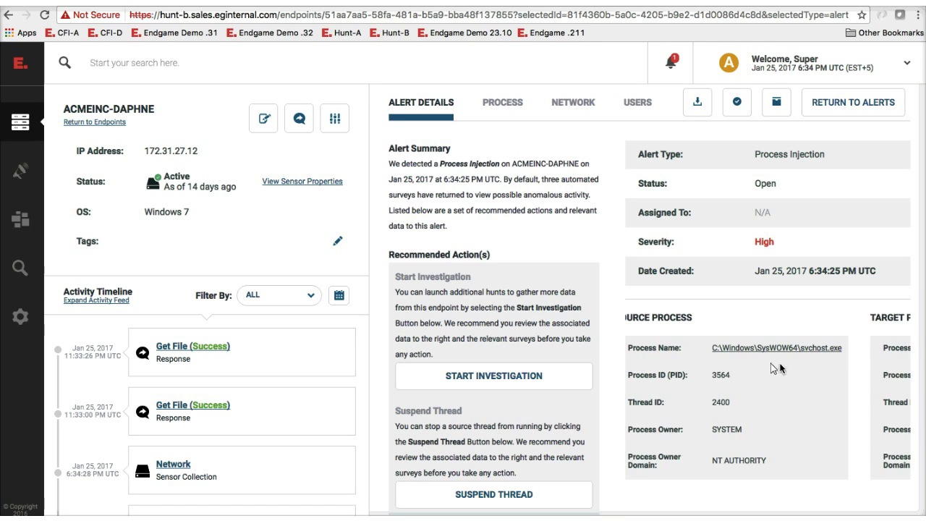
pyautogui.hscroll(4, 780, 371)
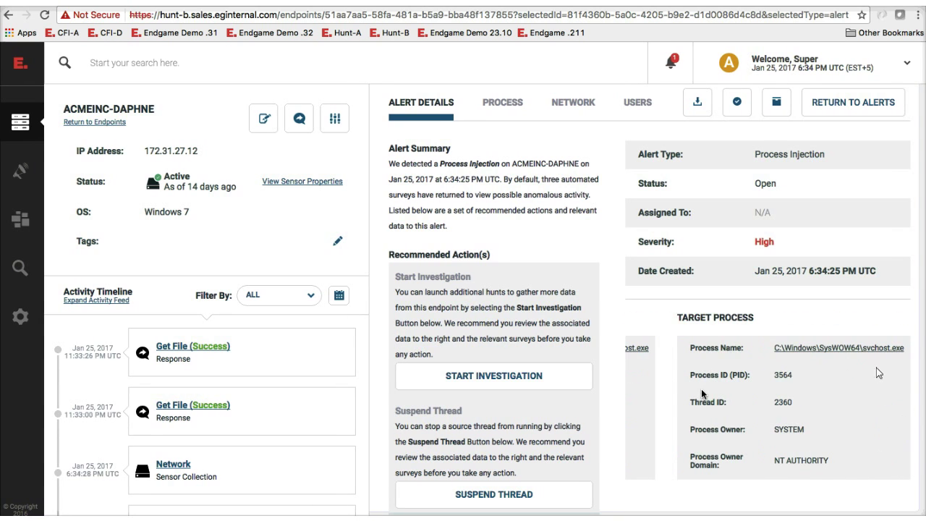
pyautogui.hscroll(-4, 703, 395)
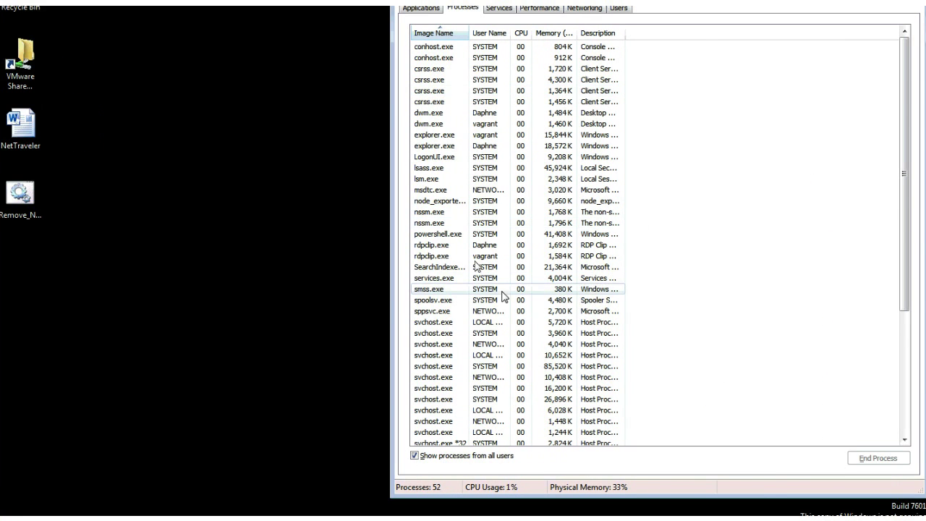
# - Locate and select the svchost.exe *32 process in Task Manager on the Windows test machine
pyautogui.scroll(-1, 502, 295)
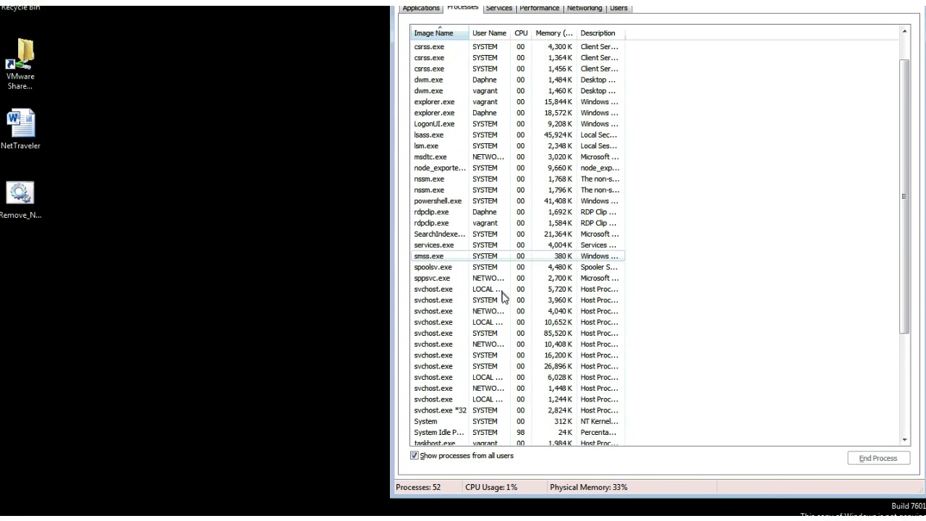
pyautogui.click(444, 410)
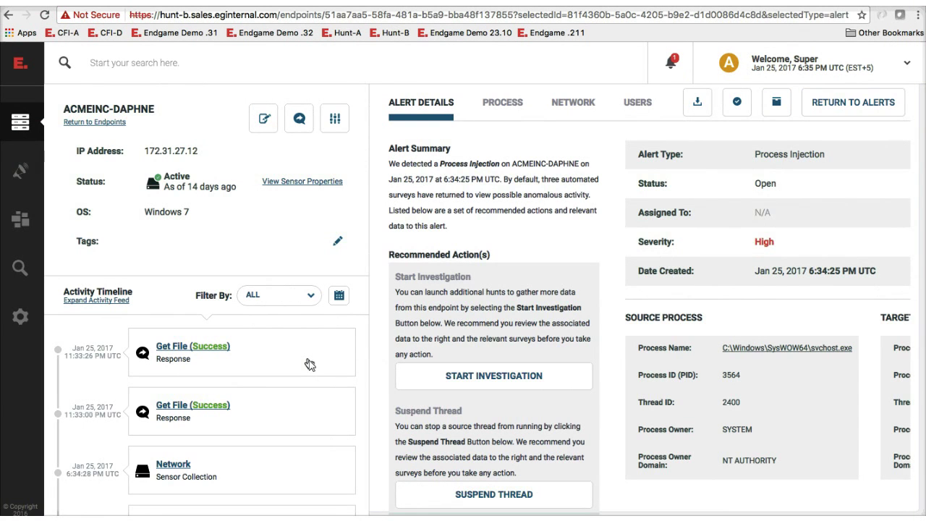
# - Start a new investigation covering all endpoints in the Endgame console and name it Nettraveler
pyautogui.click(20, 219)
pyautogui.click(14, 129)
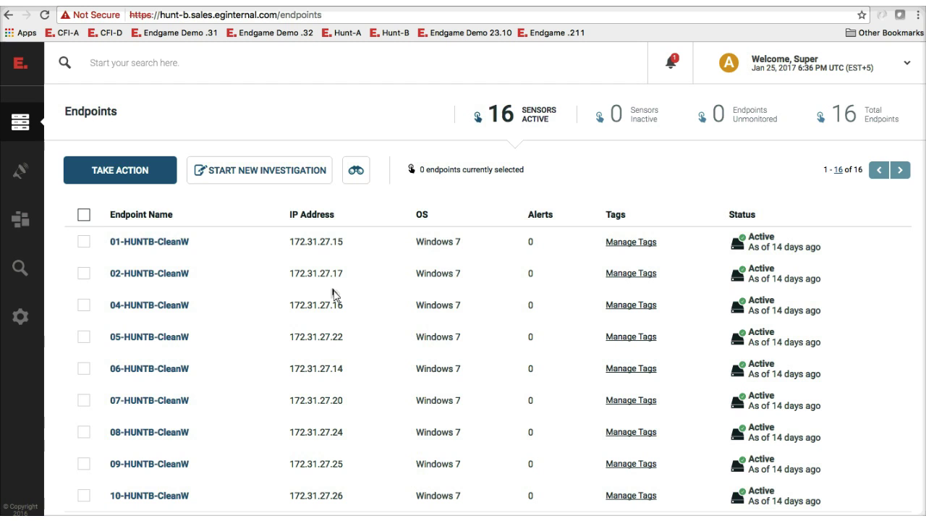
pyautogui.click(84, 215)
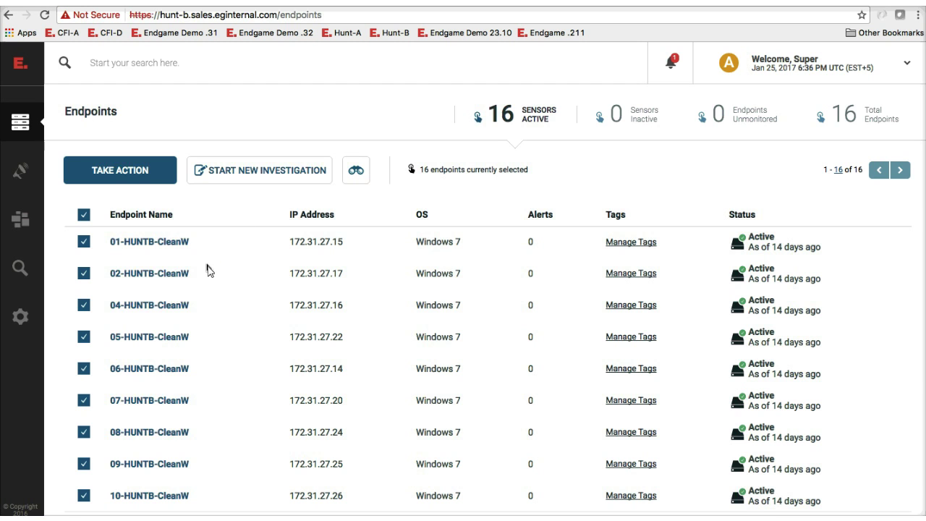
pyautogui.click(277, 181)
pyautogui.click(452, 268)
pyautogui.write('Ne')
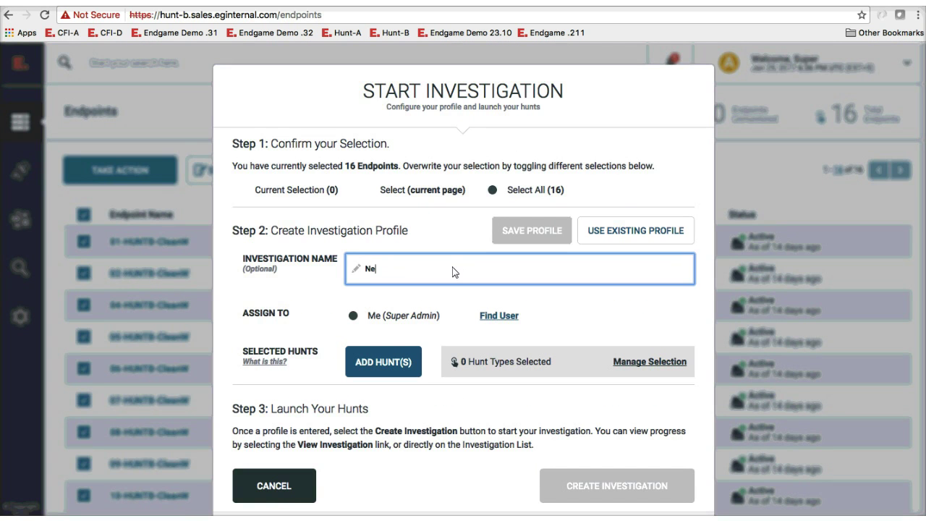
pyautogui.write('ttraveler')
# - Add a Process hunt with its default settings to the investigation, confirm the hunt selection and create the investigation
pyautogui.click(397, 367)
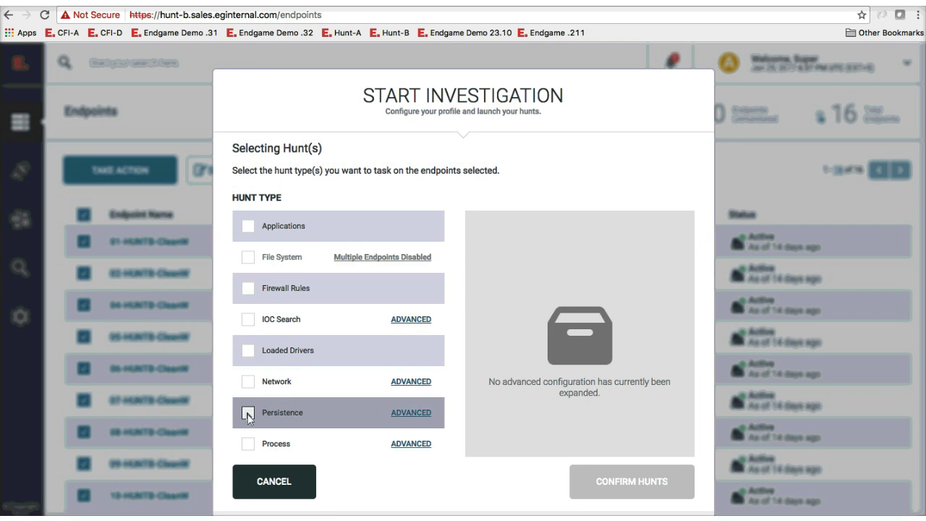
pyautogui.scroll(-1, 247, 433)
pyautogui.click(248, 442)
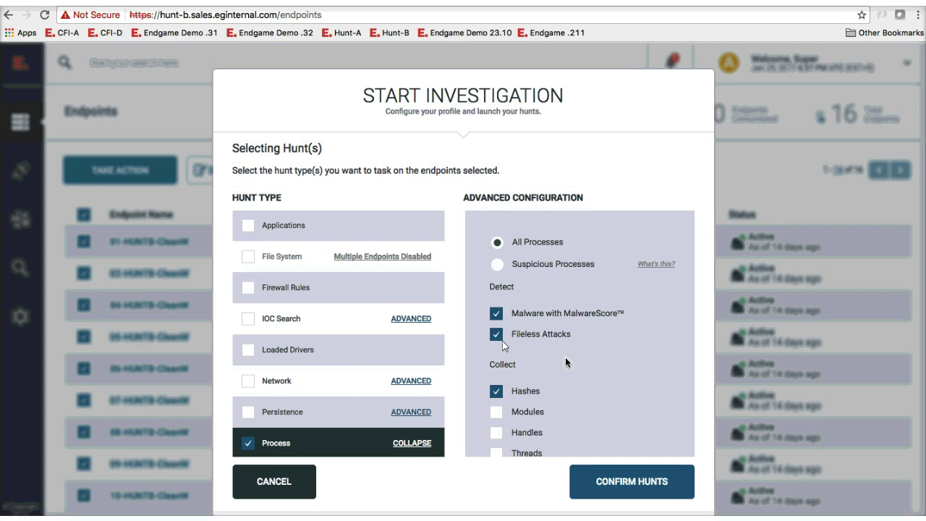
pyautogui.scroll(-2, 420, 327)
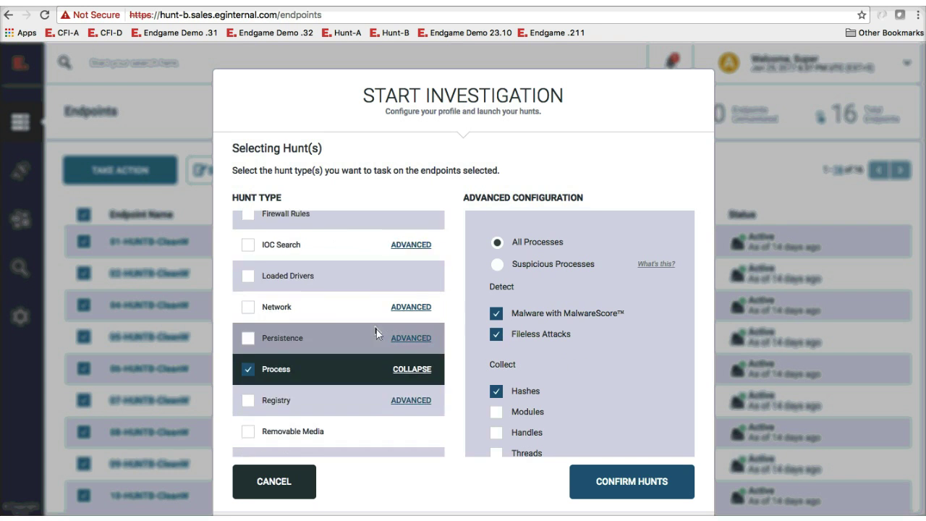
pyautogui.scroll(2, 378, 330)
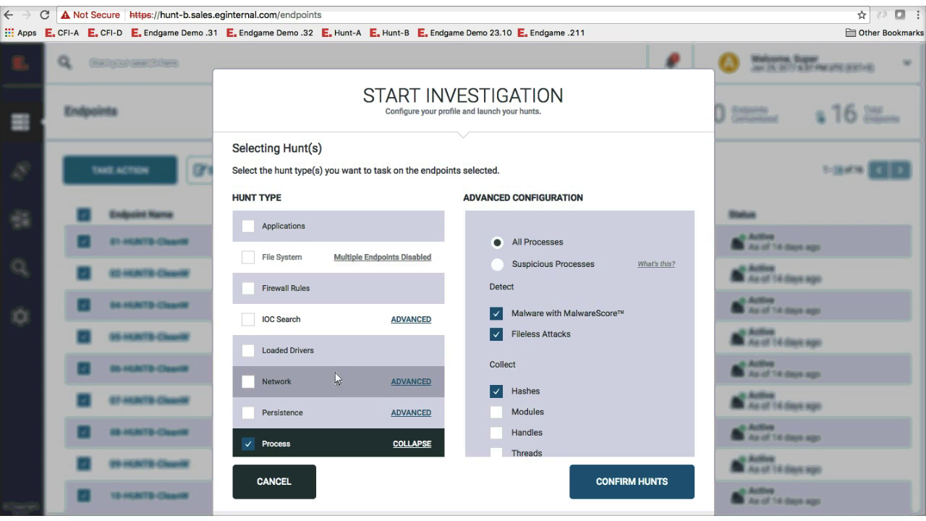
pyautogui.scroll(-2, 338, 411)
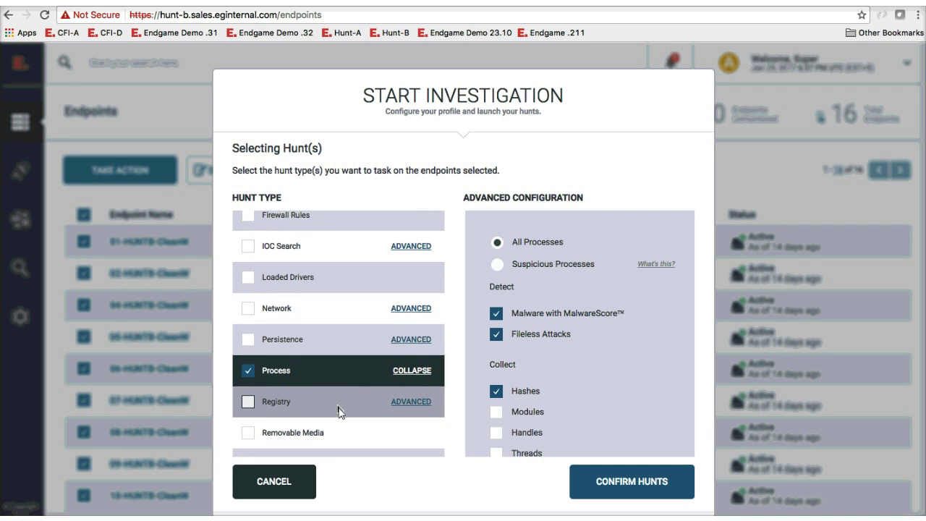
pyautogui.scroll(-1, 338, 412)
pyautogui.scroll(-1, 338, 411)
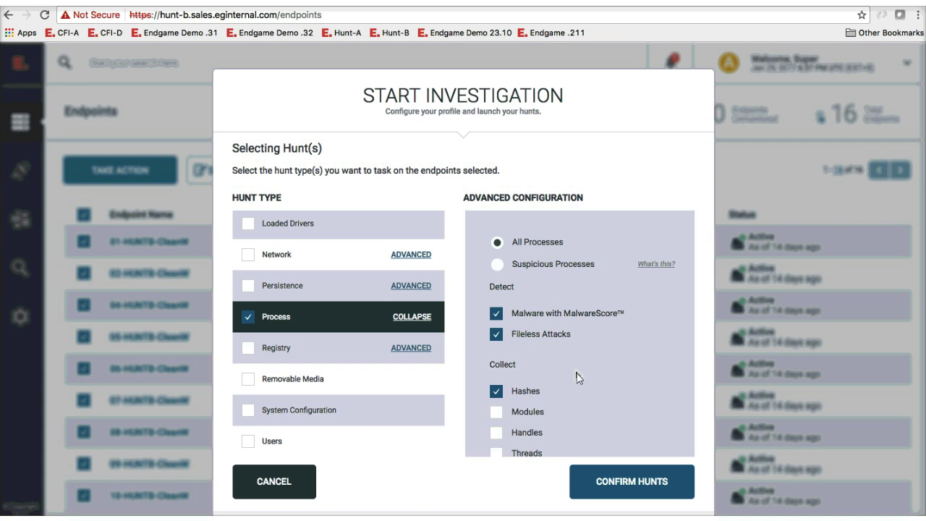
pyautogui.click(625, 481)
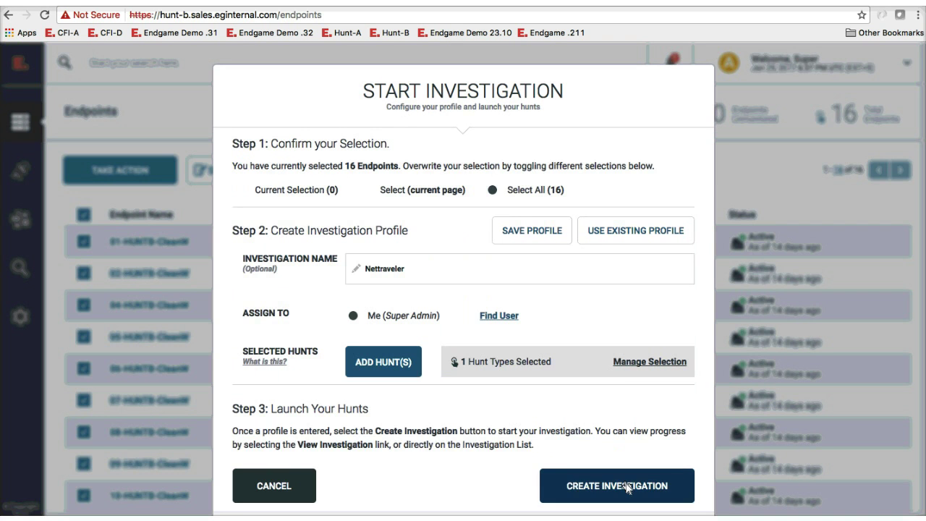
pyautogui.click(579, 490)
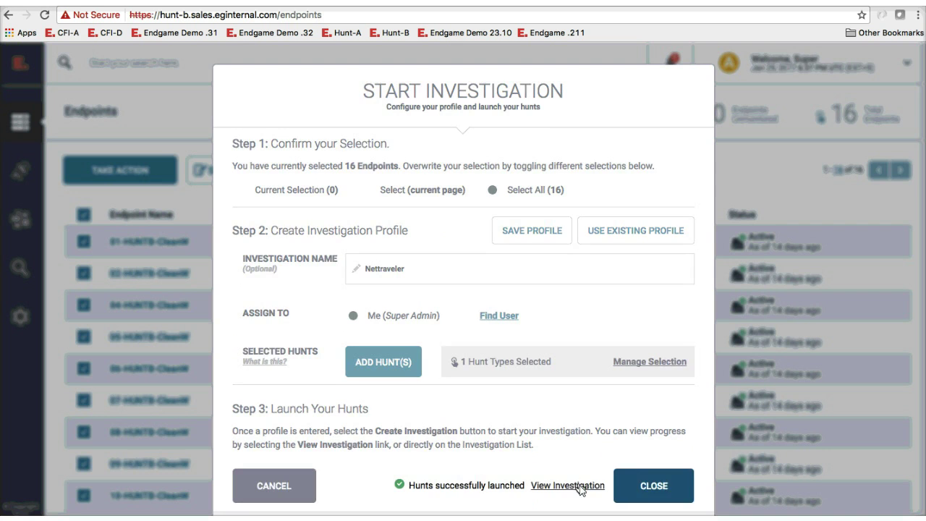
# - Close the launched investigation setup and open the Nettraveler investigation from the list of current investigations
pyautogui.click(672, 498)
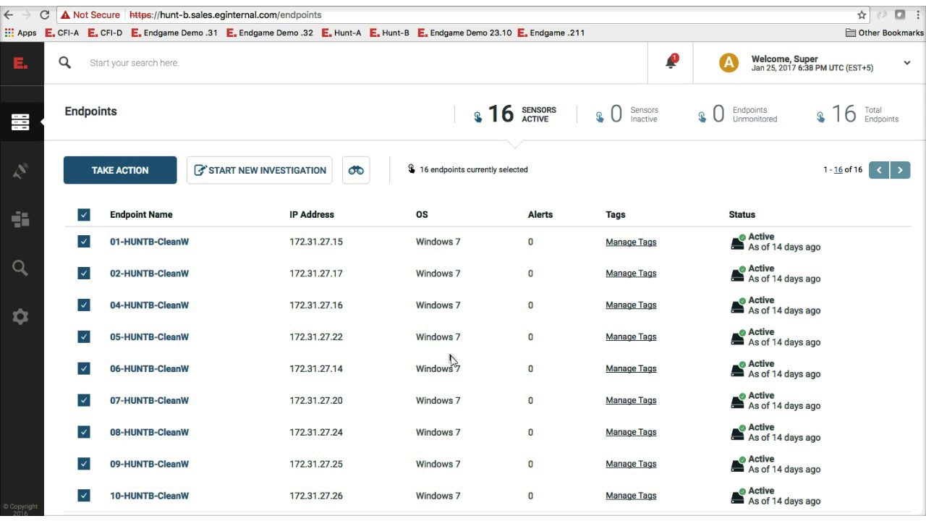
pyautogui.click(21, 219)
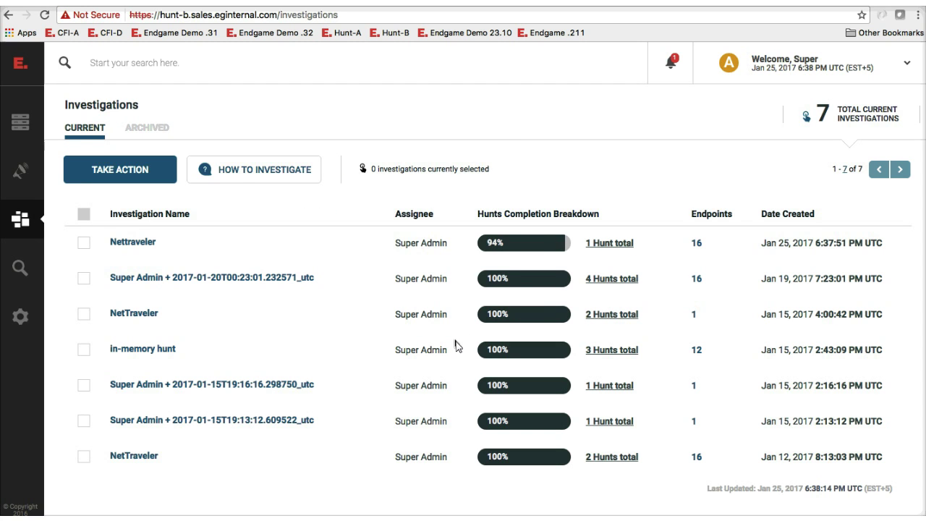
pyautogui.click(139, 243)
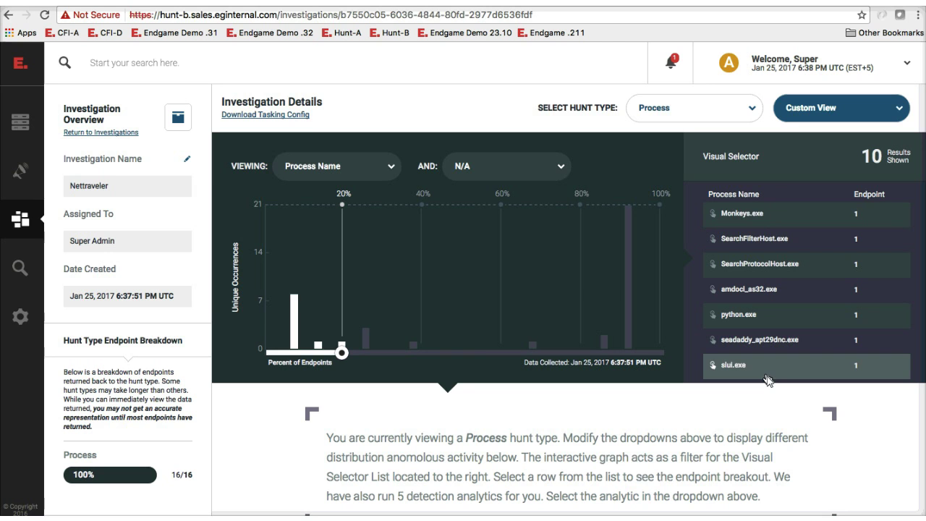
# - Filter the process hunt results by Fileless Attacks and open the memory injection details for svchost.exe
pyautogui.click(799, 121)
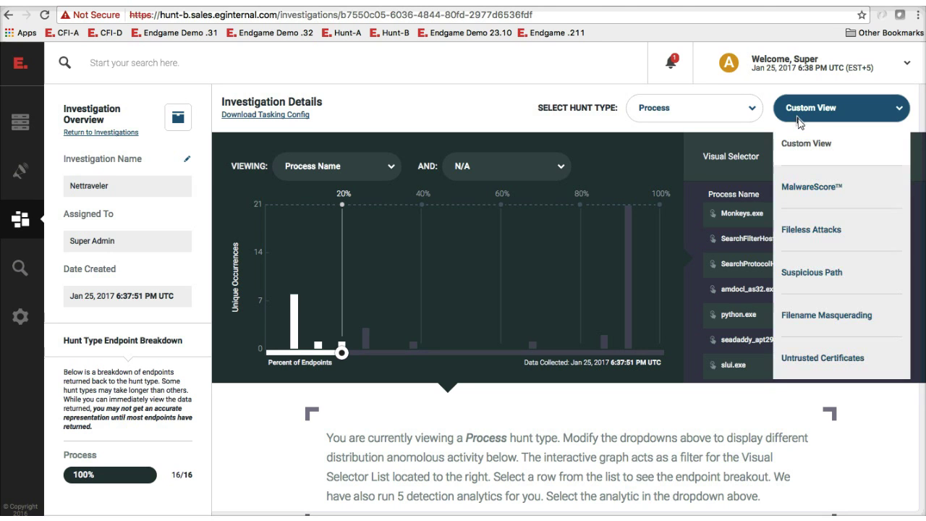
pyautogui.click(804, 221)
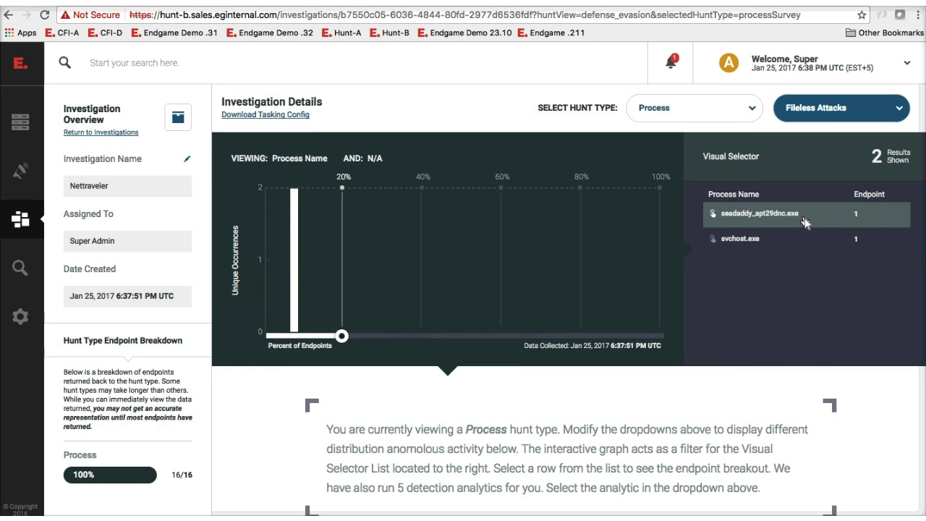
pyautogui.click(806, 246)
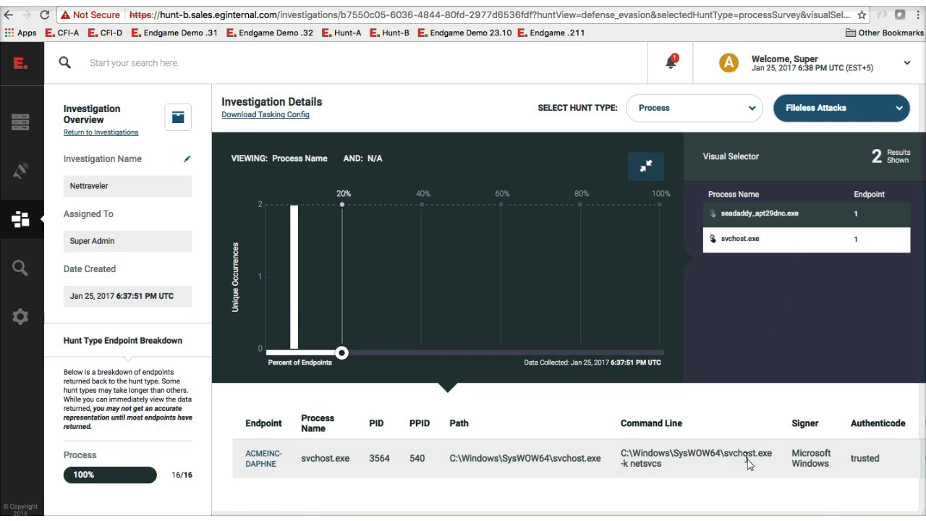
pyautogui.hscroll(3, 749, 464)
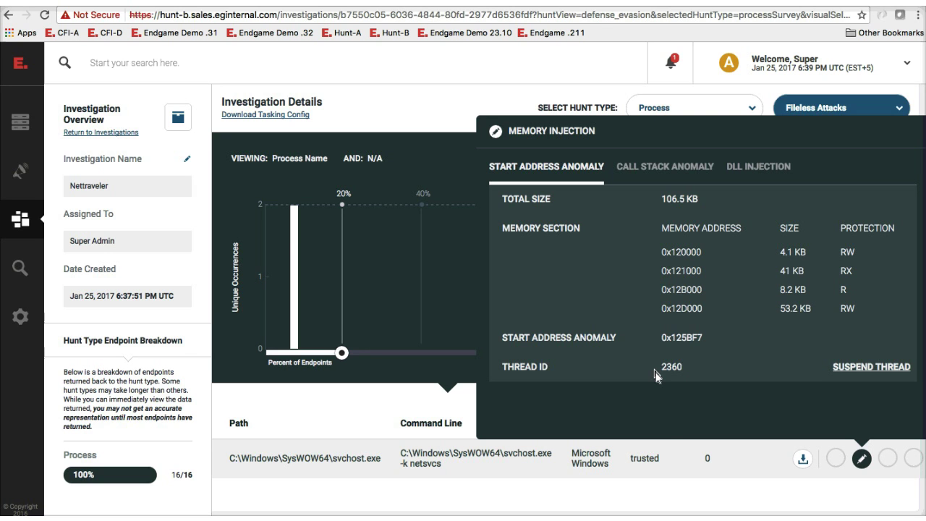
pyautogui.click(861, 369)
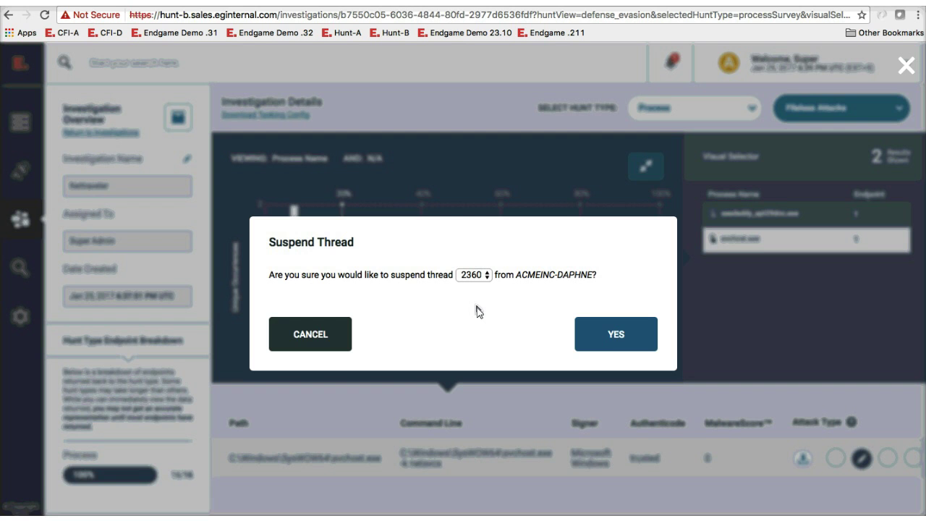
pyautogui.click(329, 337)
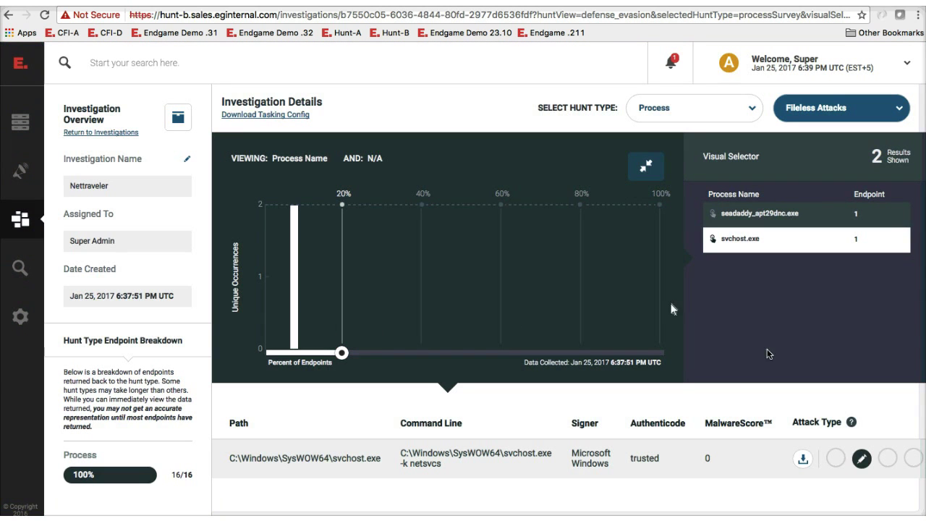
pyautogui.click(860, 458)
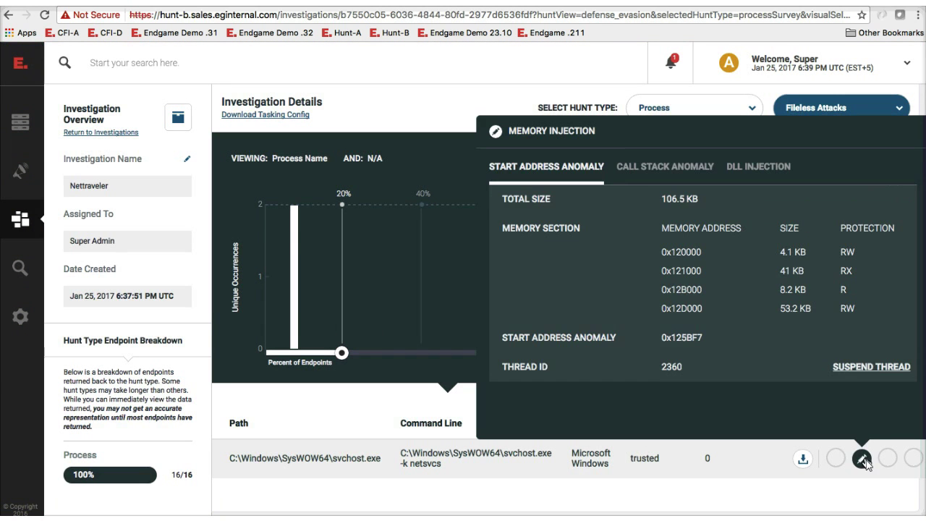
# - Review the Call Stack Anomaly, DLL Injection and Start Address Anomaly details for svchost.exe, and close the memory injection details
pyautogui.click(637, 173)
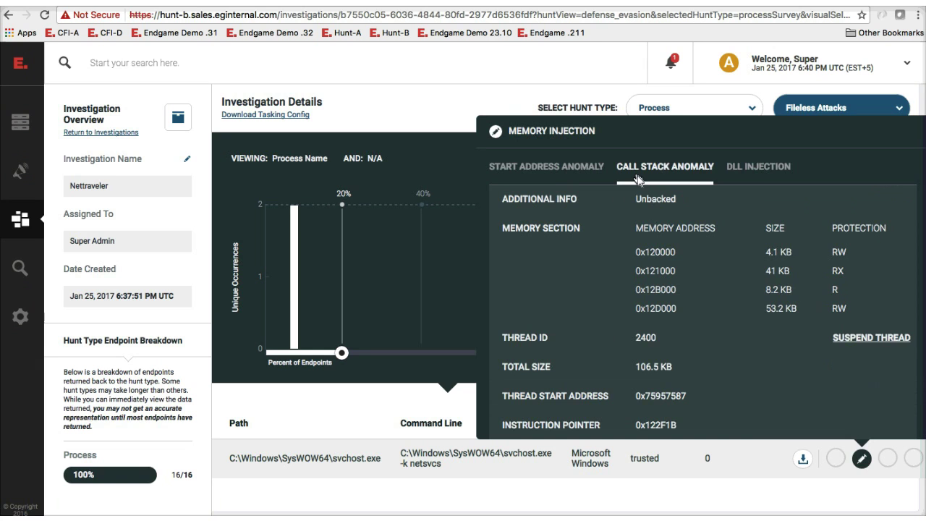
pyautogui.click(760, 169)
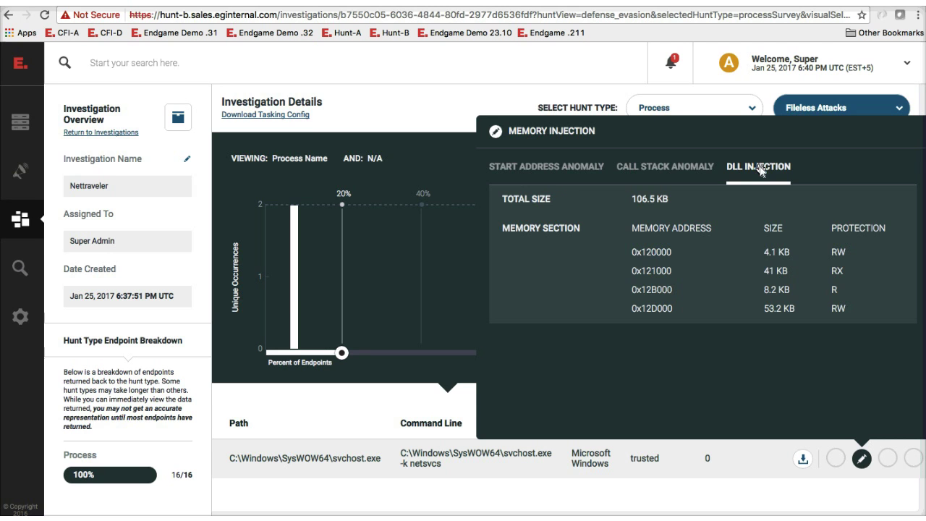
pyautogui.click(557, 172)
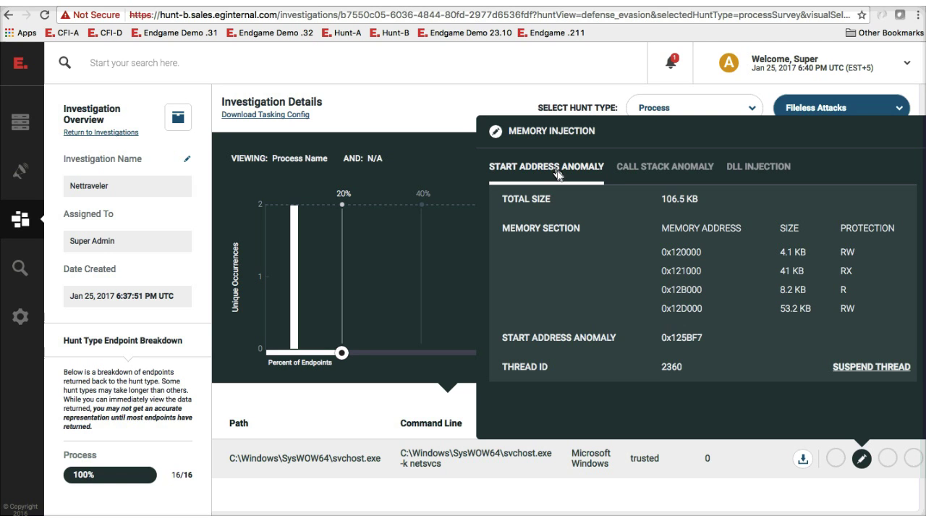
pyautogui.click(760, 463)
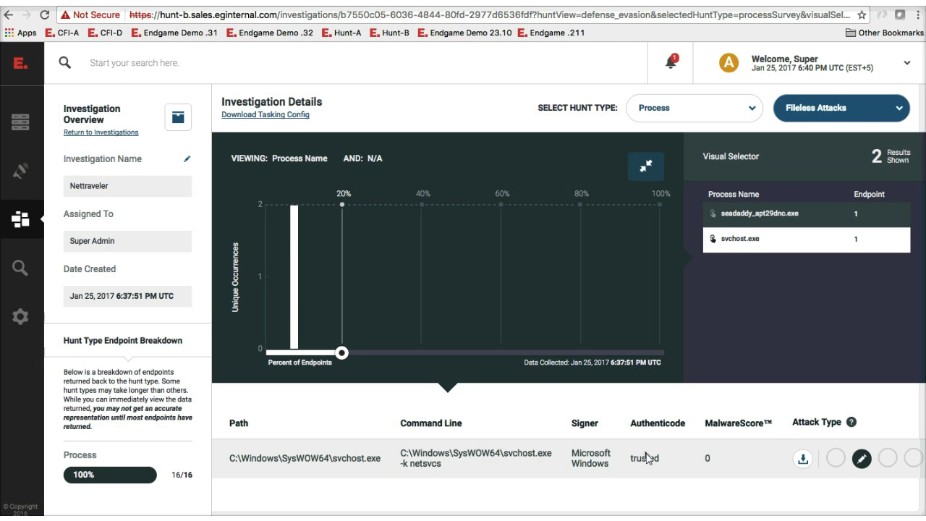
# - Request a download of the strings from the svchost.exe process and finish the request
pyautogui.click(801, 460)
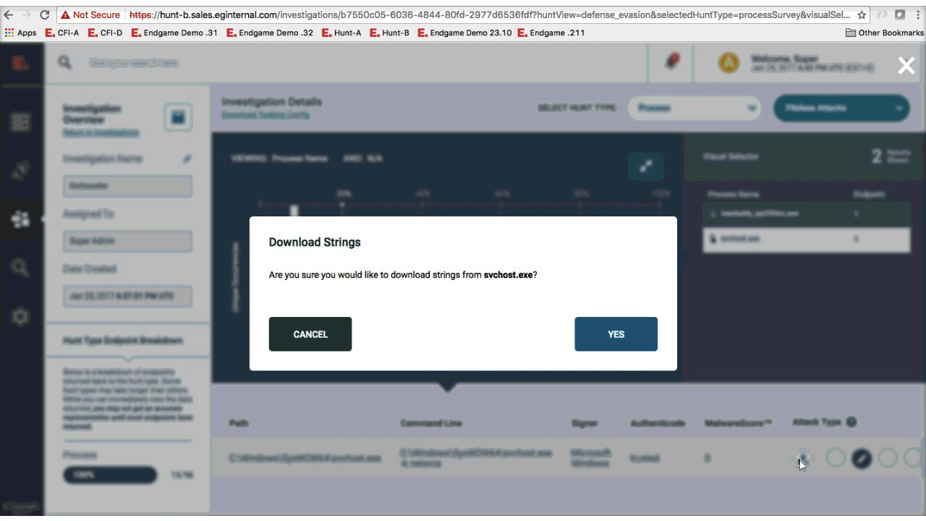
pyautogui.click(618, 336)
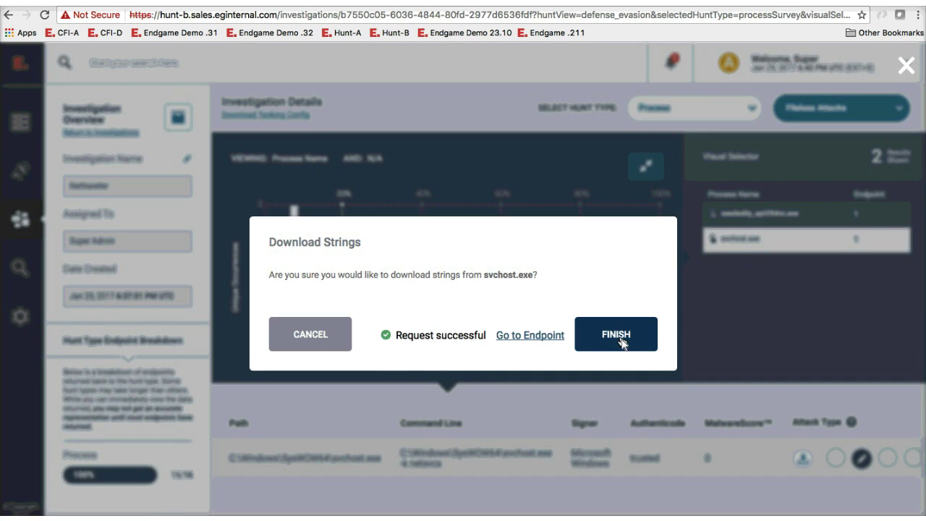
pyautogui.click(617, 336)
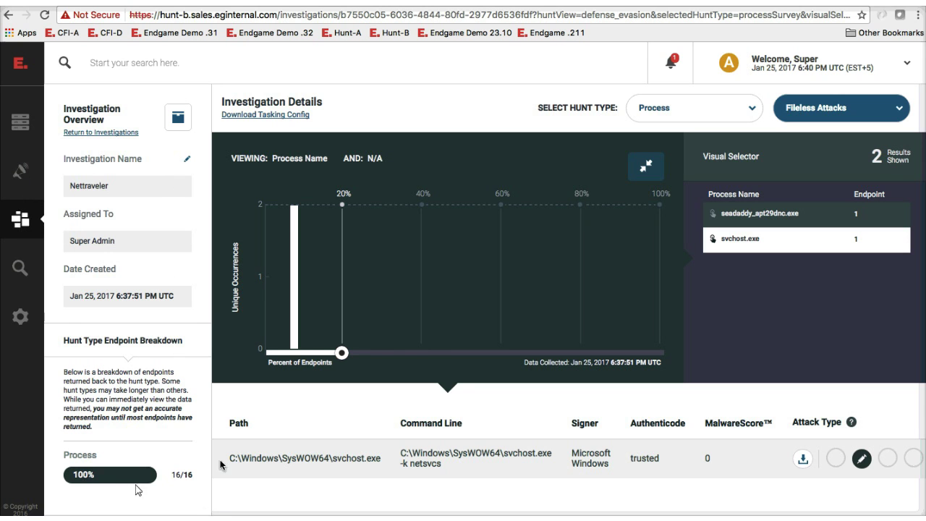
# - Open the ACMEINC-DAPHNE endpoint from the svchost.exe result and download the raw task data of its most recent Get File response
pyautogui.click(306, 457)
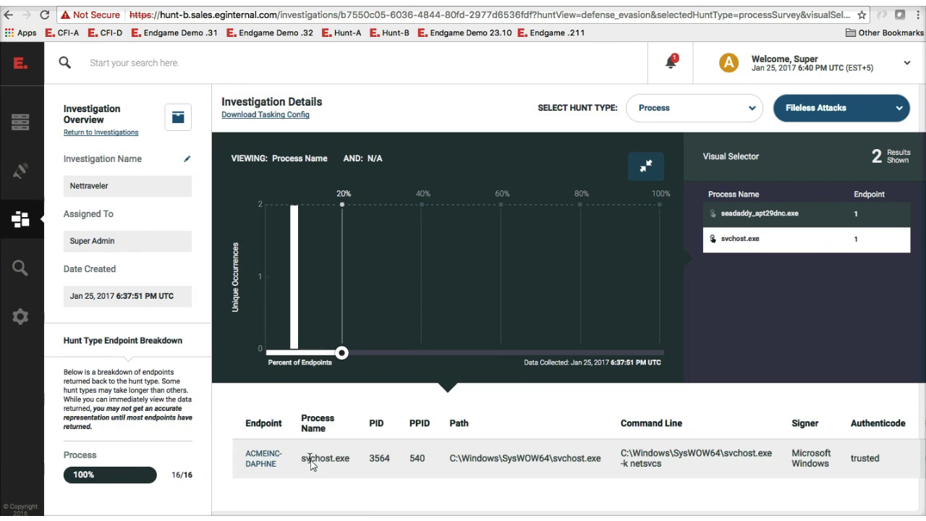
pyautogui.click(260, 463)
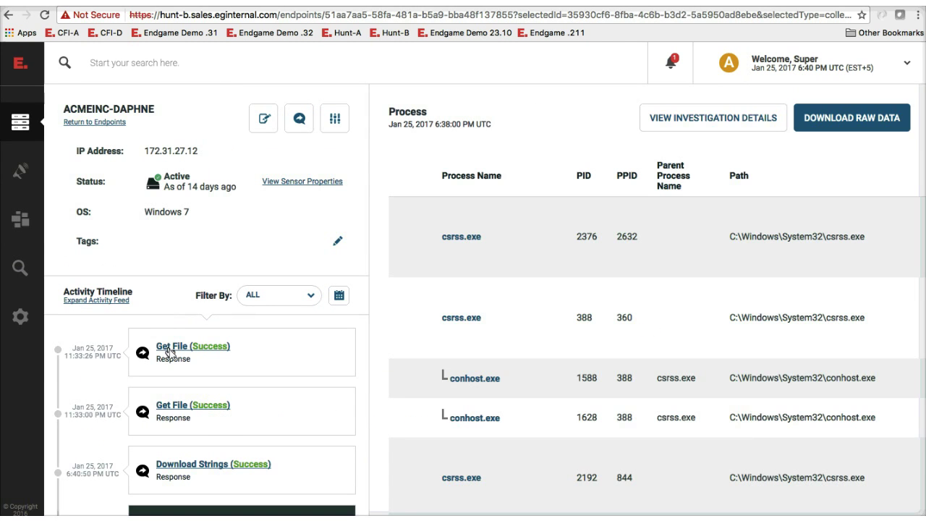
pyautogui.click(170, 350)
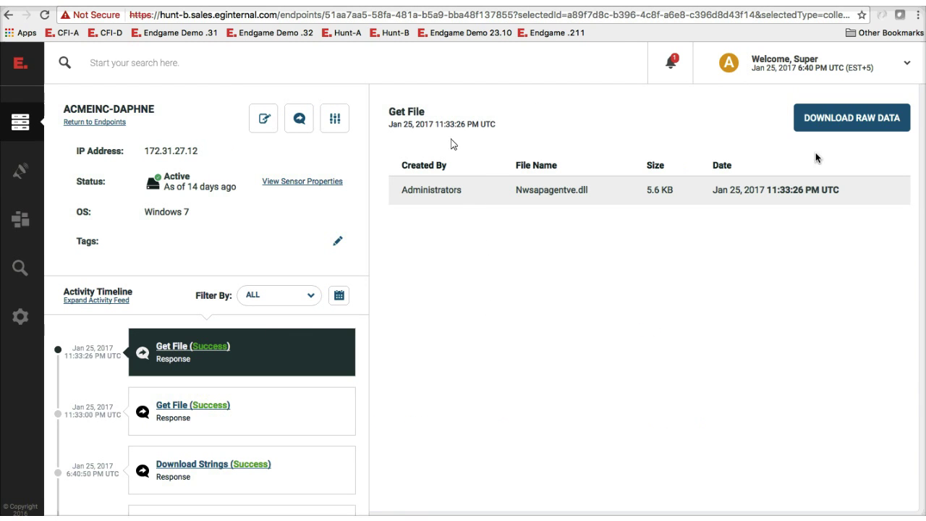
pyautogui.click(848, 125)
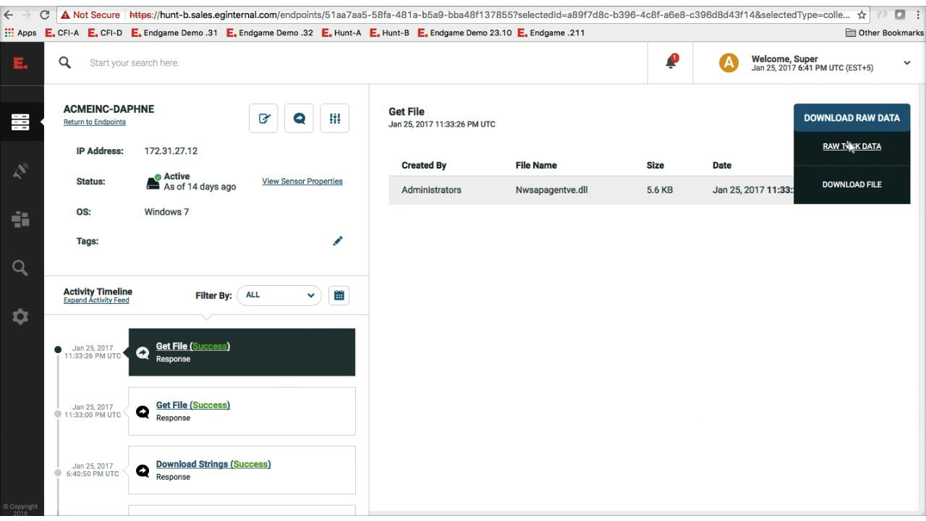
pyautogui.click(851, 147)
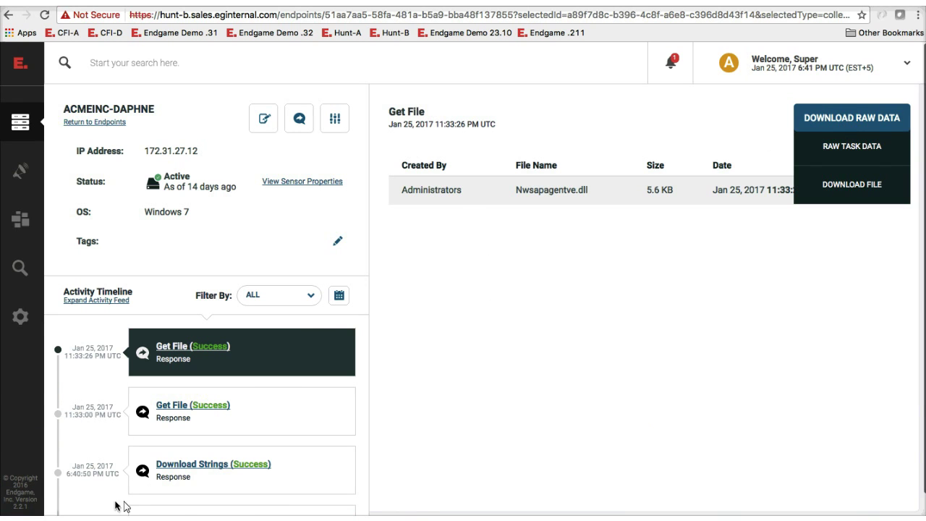
# - Shrink the browser window to reveal the downloads and open the downloaded ACMEINC-DAPHNE JSON file
pyautogui.scroll(-1, 123, 481)
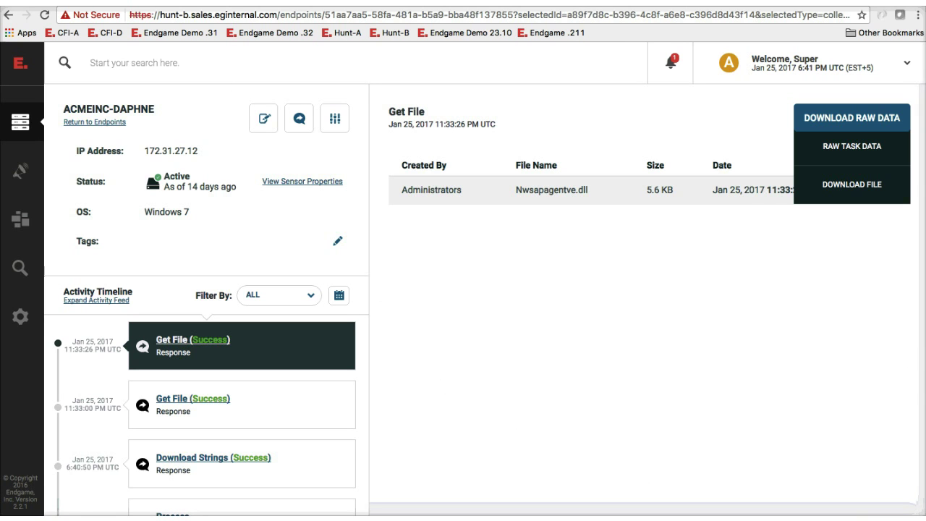
pyautogui.moveTo(925, 515); pyautogui.dragTo(883, 473)
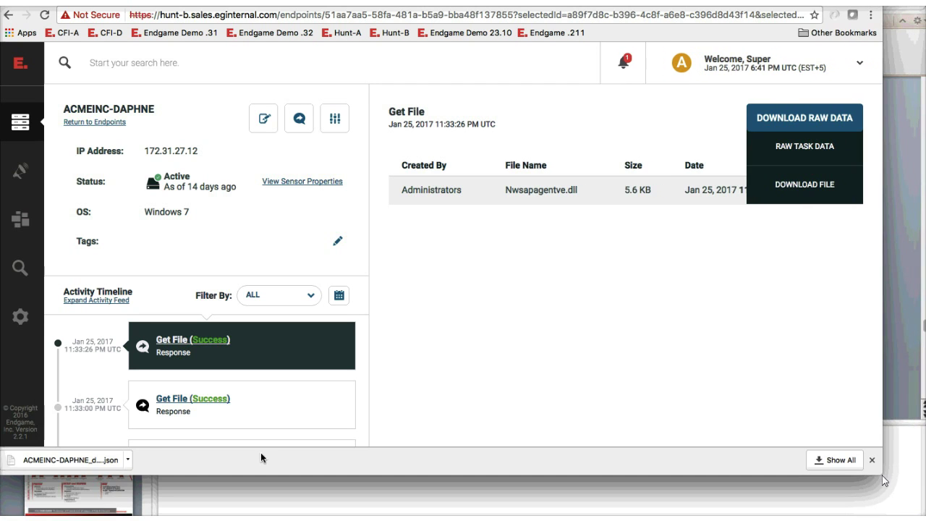
pyautogui.click(84, 459)
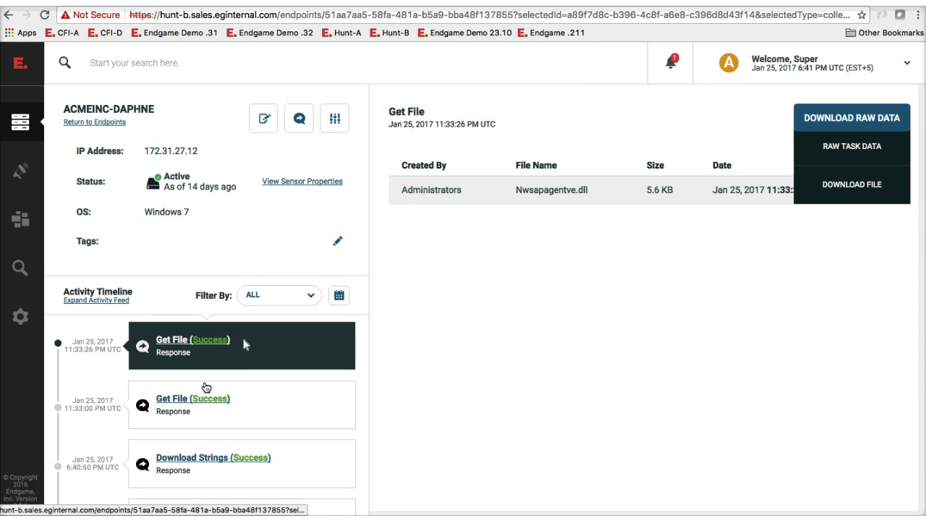
# - Download the raw response data of the Download Strings activity in ACMEINC-DAPHNE's timeline
pyautogui.click(221, 447)
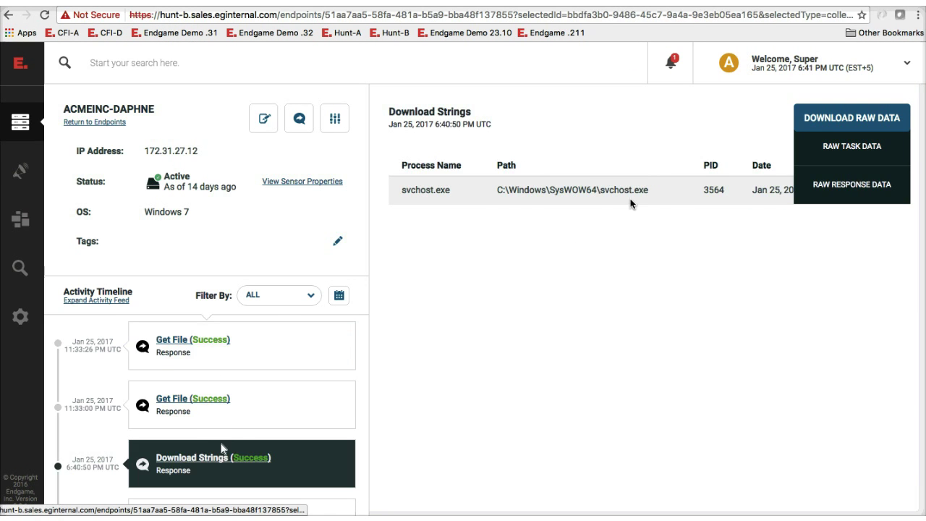
pyautogui.click(841, 186)
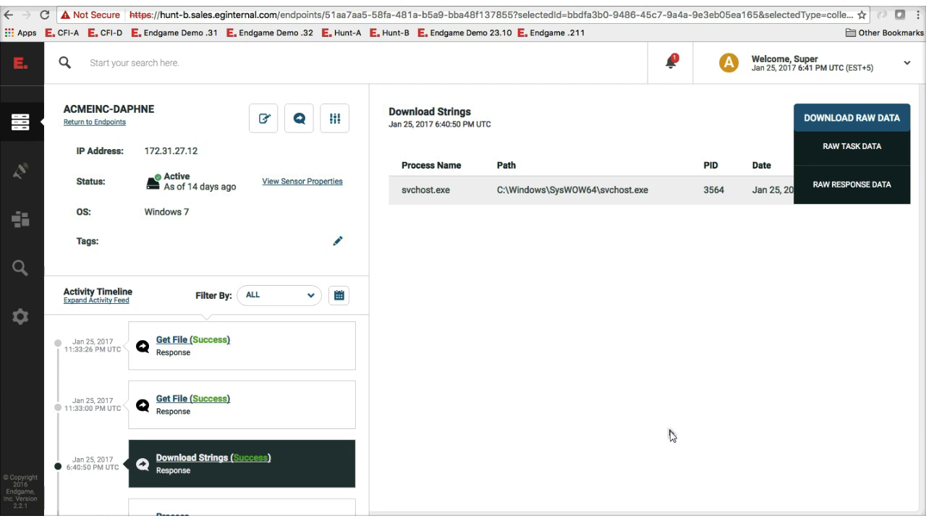
pyautogui.click(687, 410)
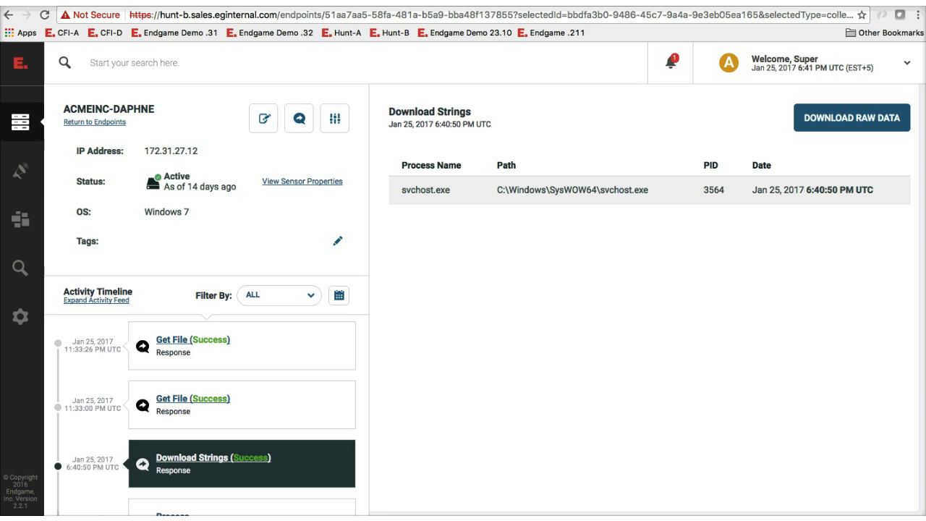
# - Return to the endpoint list, select ACMEINC-DAPHNE and open its endpoint details
pyautogui.click(15, 226)
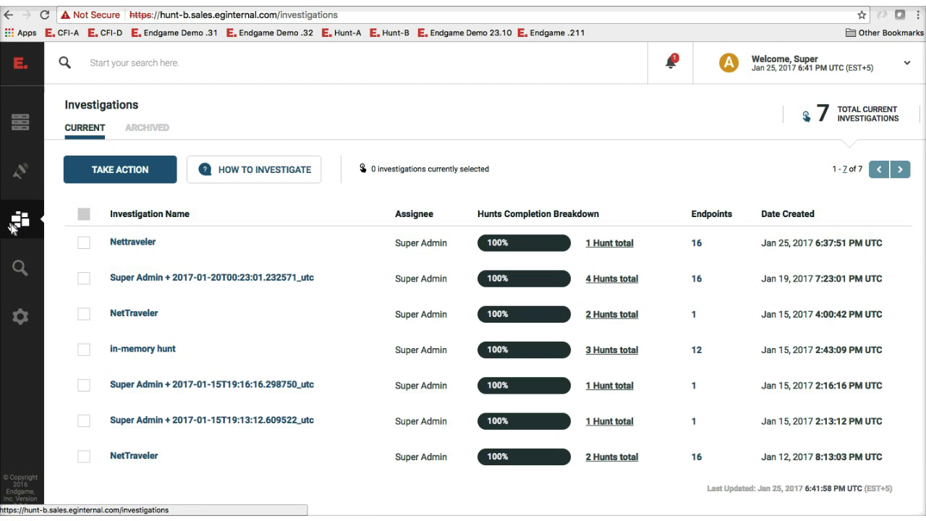
pyautogui.click(19, 137)
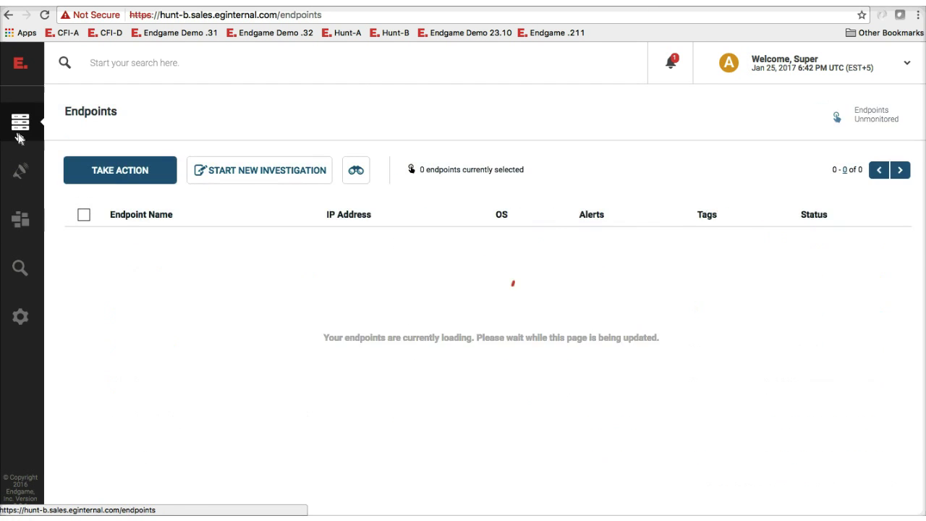
pyautogui.scroll(-3, 81, 383)
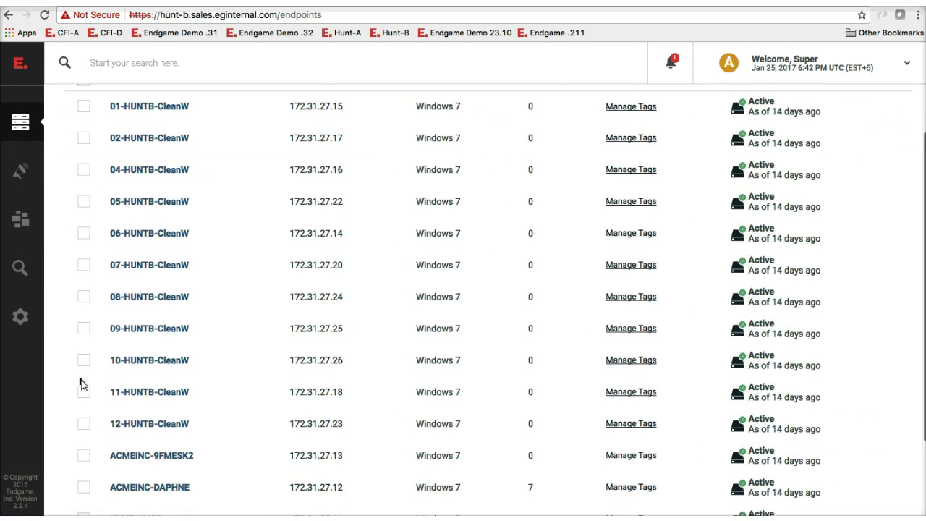
pyautogui.click(85, 456)
pyautogui.scroll(4, 154, 387)
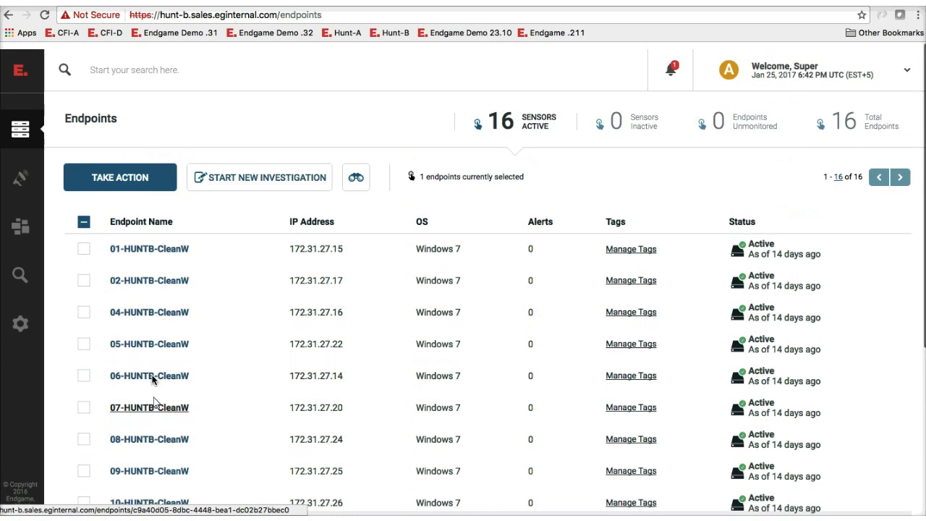
pyautogui.scroll(-4, 136, 232)
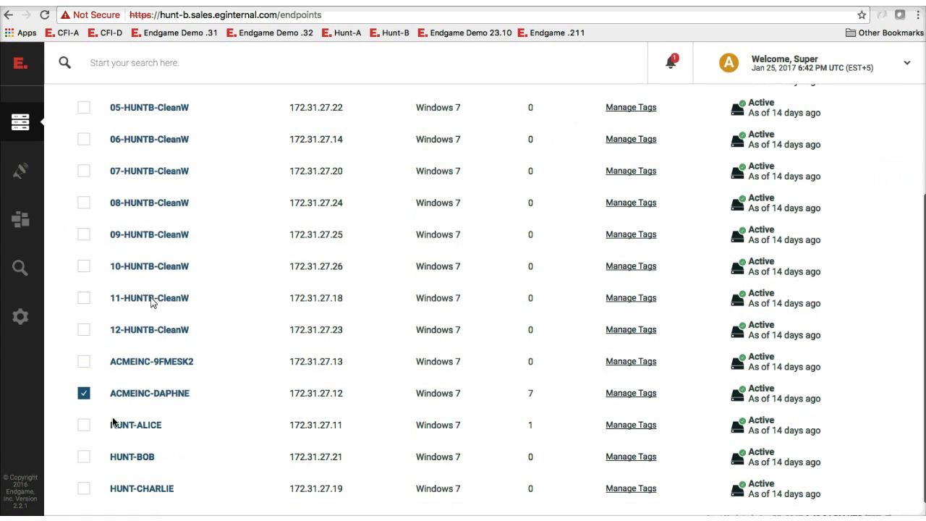
pyautogui.click(171, 400)
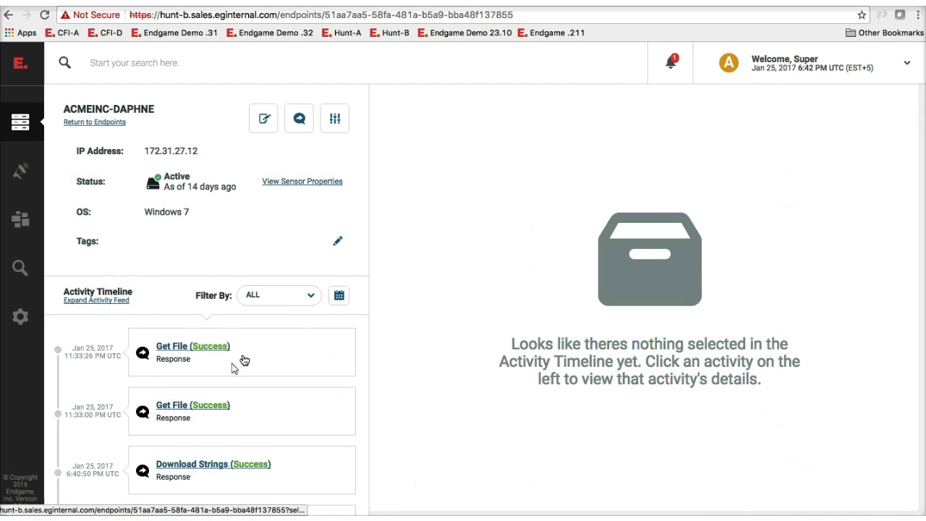
# - Reopen the Nettraveler investigation's details from the investigations list
pyautogui.click(20, 218)
pyautogui.click(153, 222)
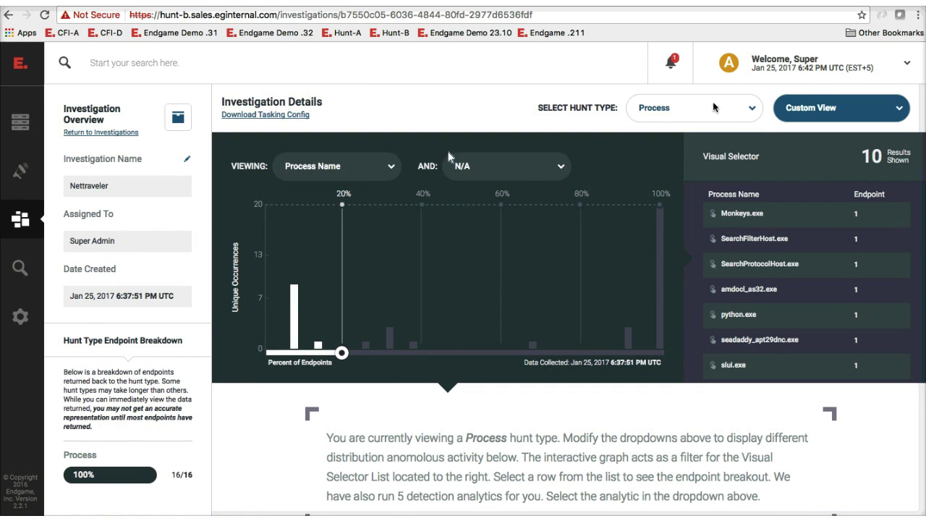
# - Filter the Nettraveler process hunt to Fileless Attacks and open ACMEINC-DAPHNE from the svchost.exe result
pyautogui.click(801, 120)
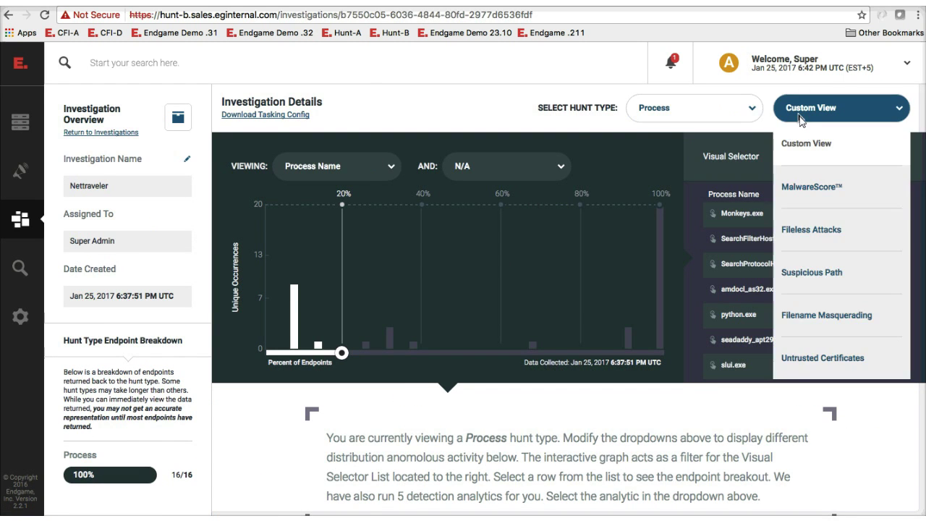
pyautogui.click(811, 229)
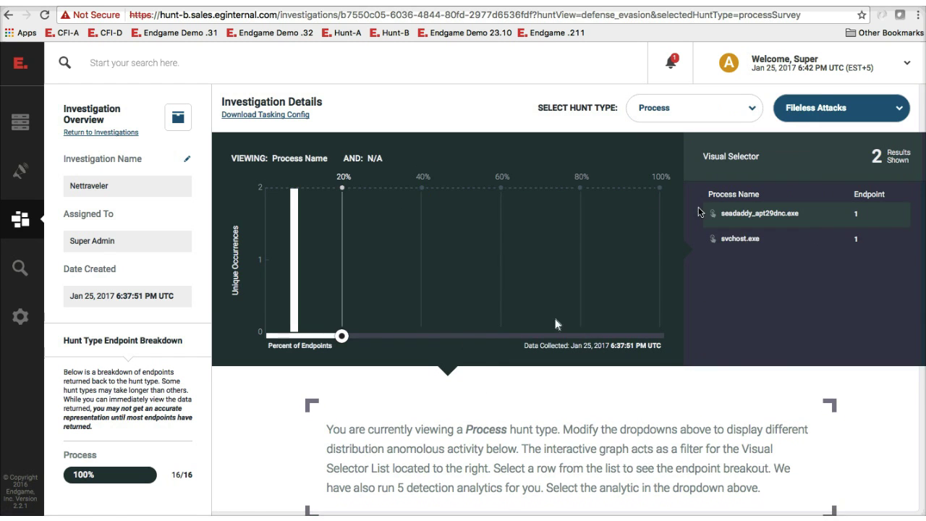
pyautogui.click(745, 244)
pyautogui.click(263, 459)
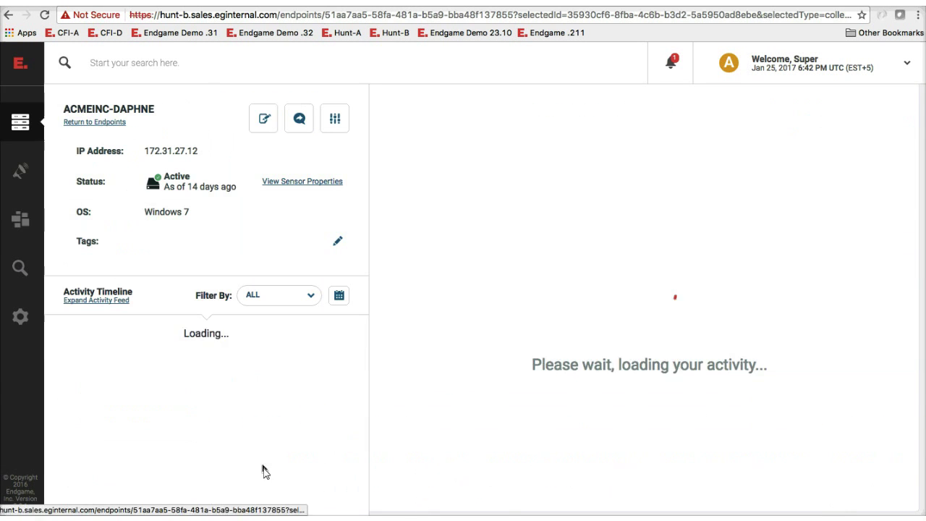
# - Kill the flagged svchost.exe process with PID 3564 in ACMEINC-DAPHNE's process tree
pyautogui.scroll(-15, 526, 326)
pyautogui.scroll(-5, 526, 326)
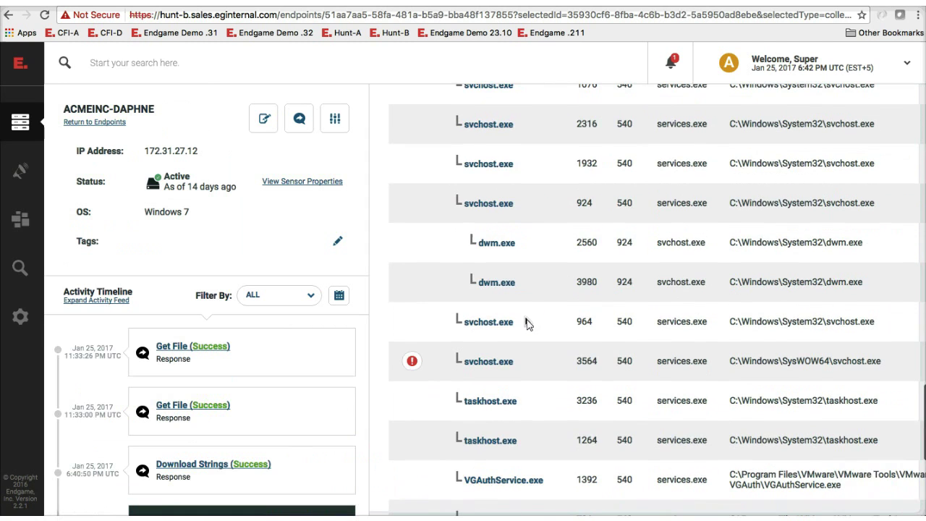
pyautogui.click(497, 362)
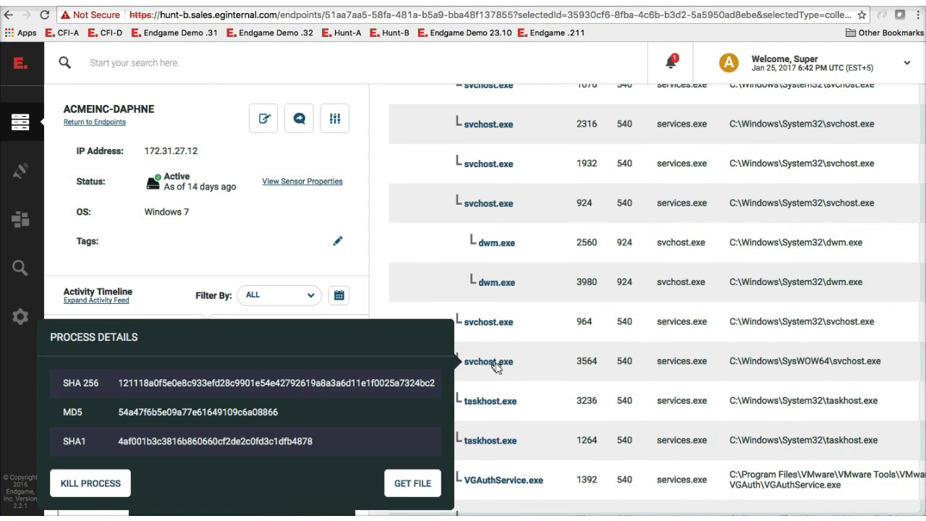
pyautogui.click(110, 486)
pyautogui.click(637, 332)
pyautogui.click(645, 326)
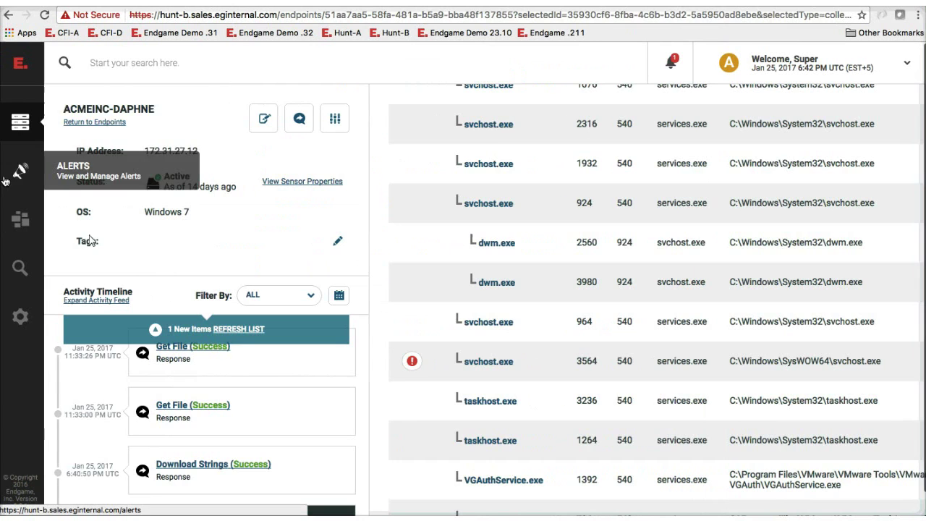
# - Select ACMEINC-DAPHNE in the endpoint list and open its sensor protection configuration
pyautogui.click(21, 122)
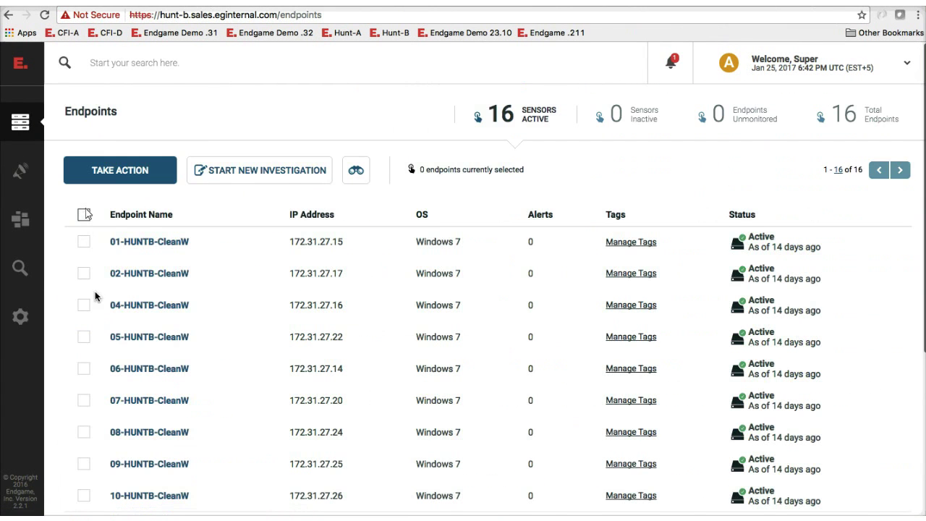
pyautogui.scroll(-3, 97, 330)
pyautogui.click(85, 457)
pyautogui.scroll(5, 118, 338)
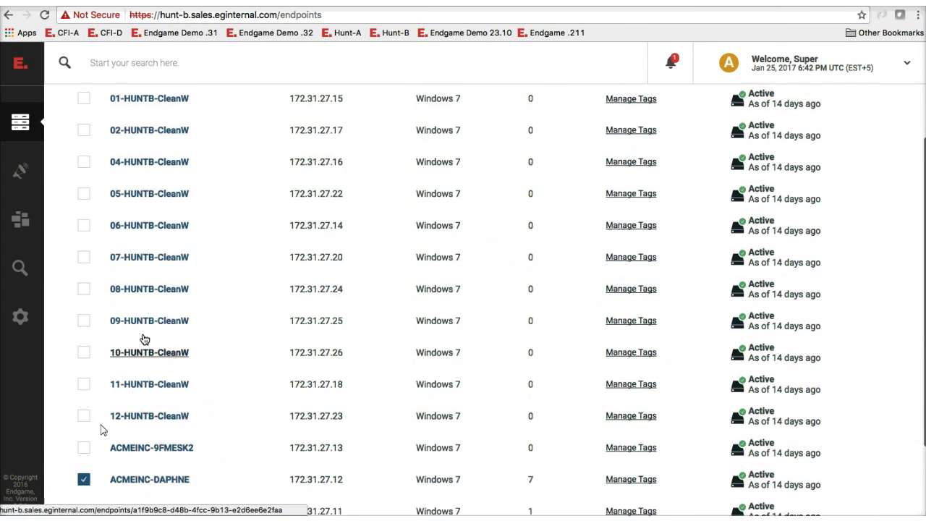
pyautogui.click(143, 171)
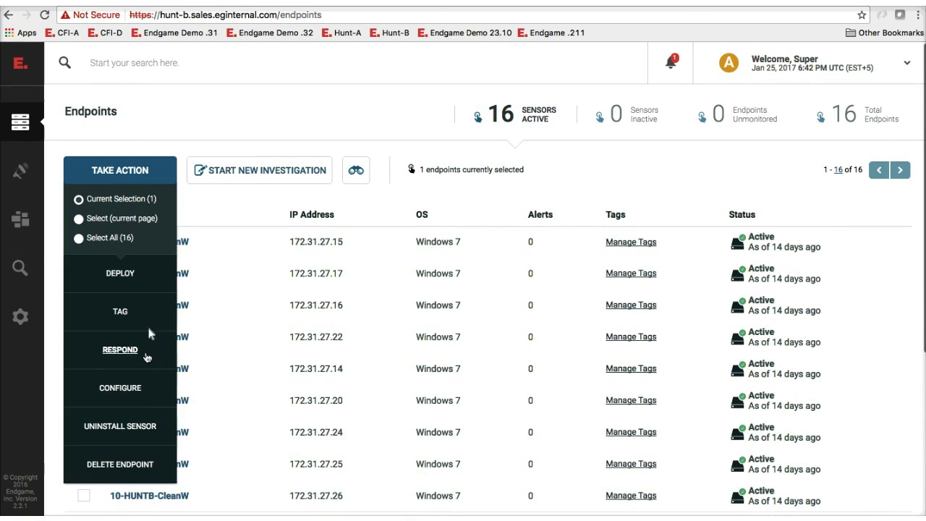
pyautogui.click(140, 389)
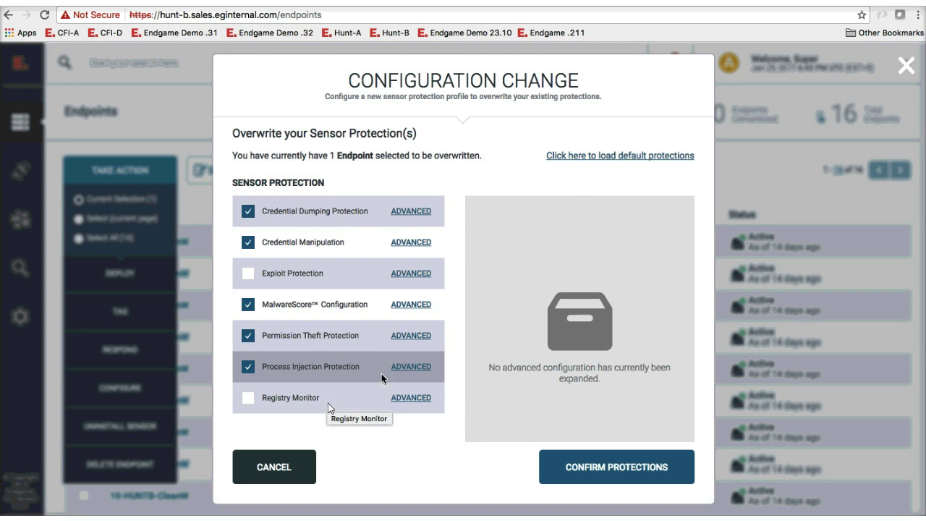
# - Set Process Injection Protection to Prevent and Alert and confirm the protections
pyautogui.click(411, 369)
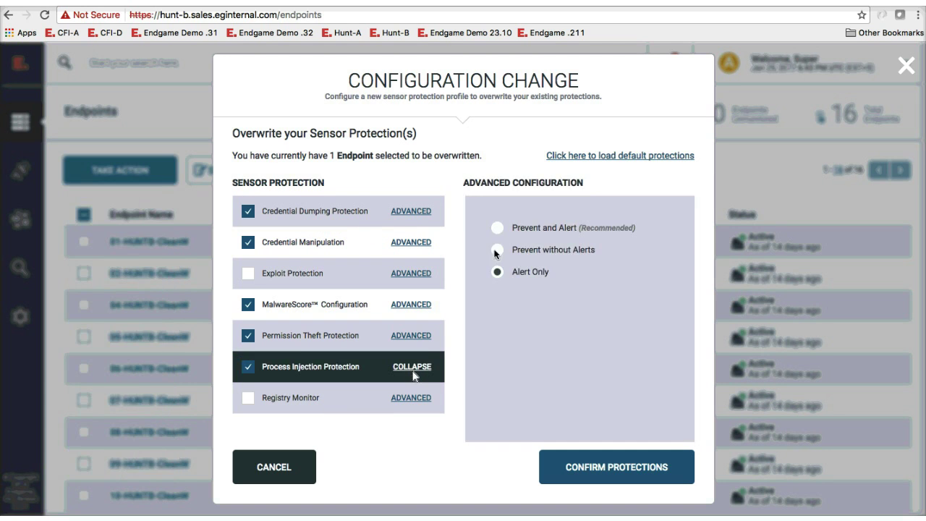
pyautogui.click(499, 230)
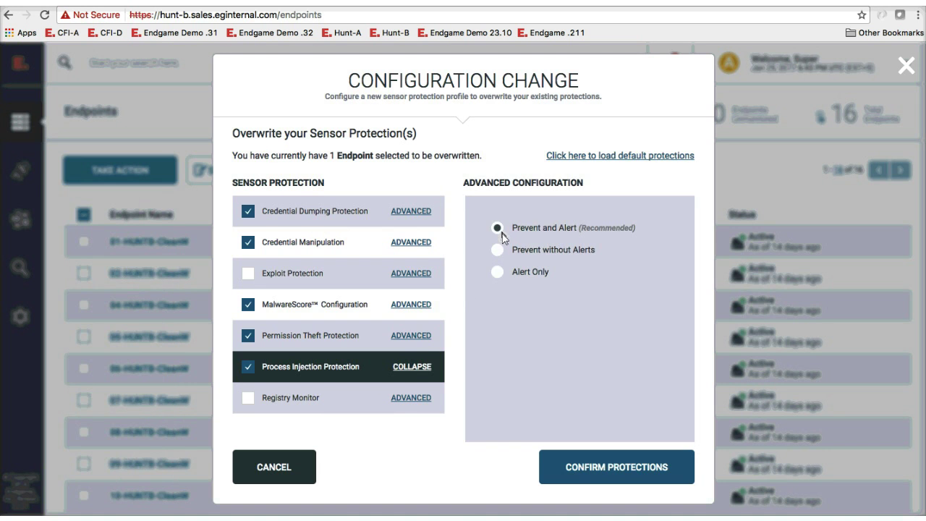
pyautogui.click(577, 463)
pyautogui.click(641, 476)
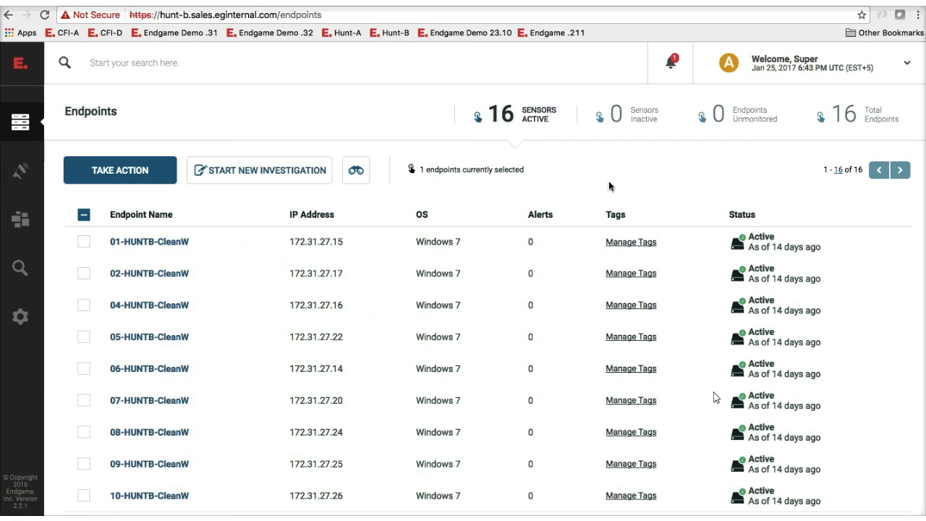
# - View the MalwareScore Detection alert from the notifications, finishing on the investigations list
pyautogui.click(672, 65)
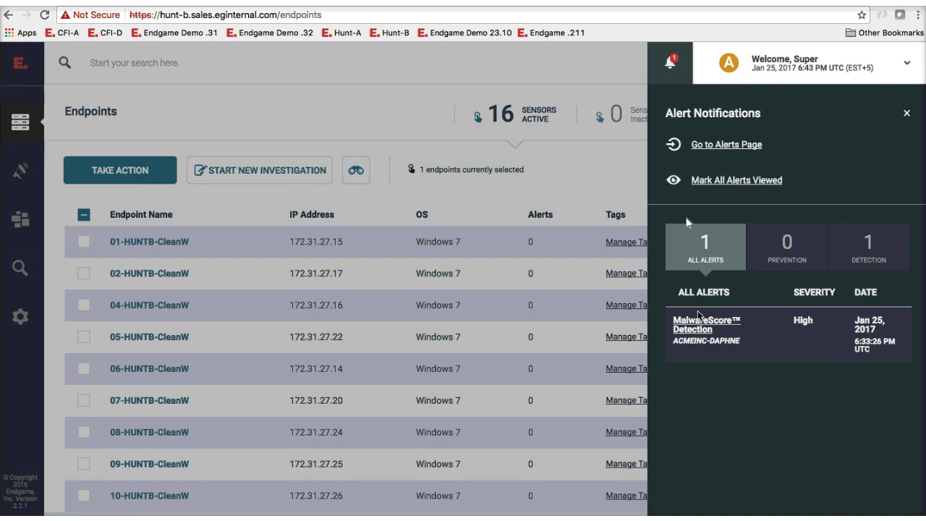
pyautogui.click(699, 318)
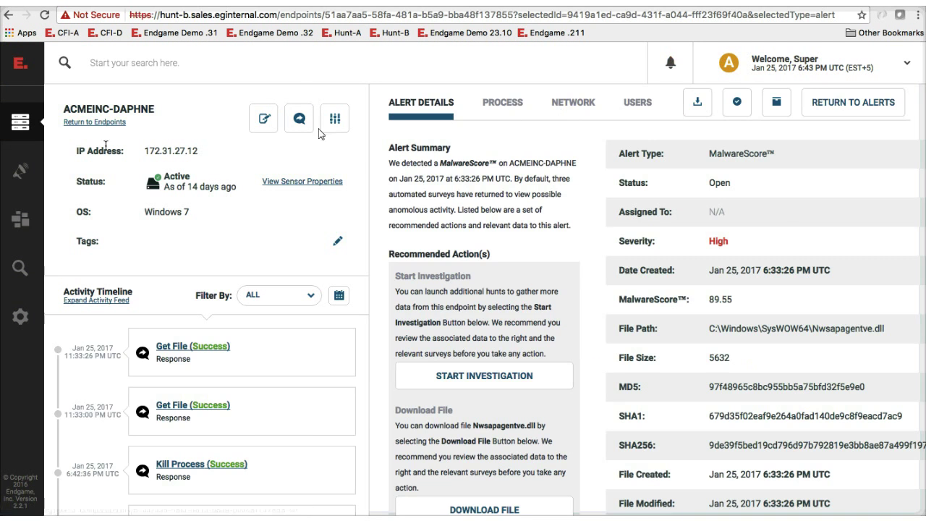
pyautogui.click(20, 219)
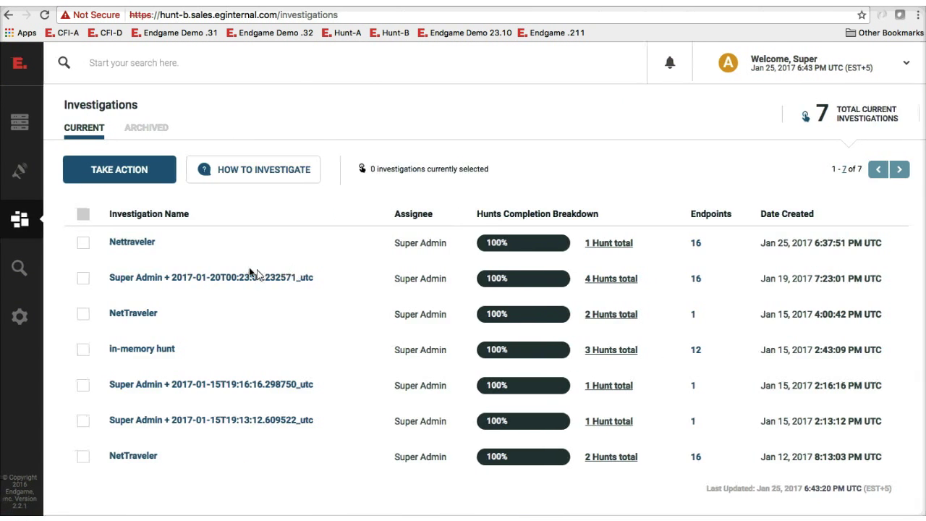
# - Switch to the Windows test desktop, run the NetTraveler file, and return to Endgame's endpoint list
pyautogui.hotkey('ctrl', 'Right')
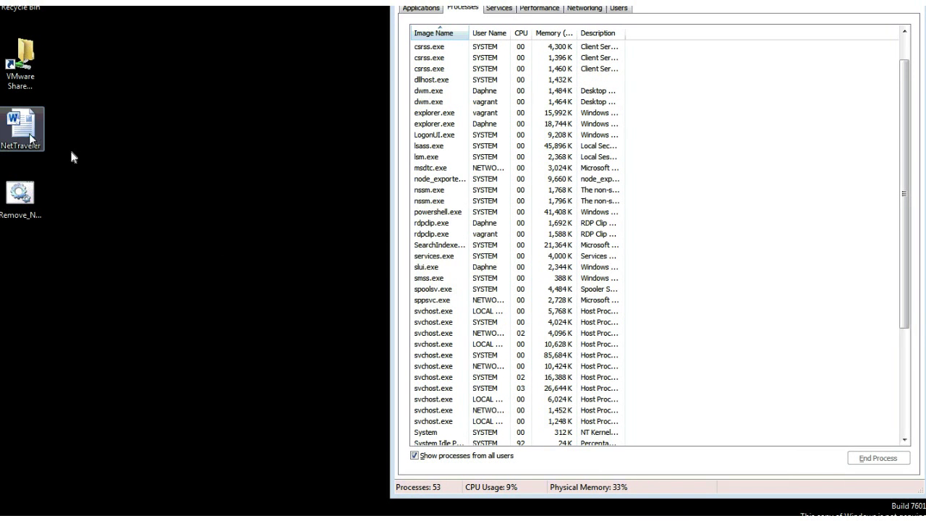
pyautogui.doubleClick(27, 141)
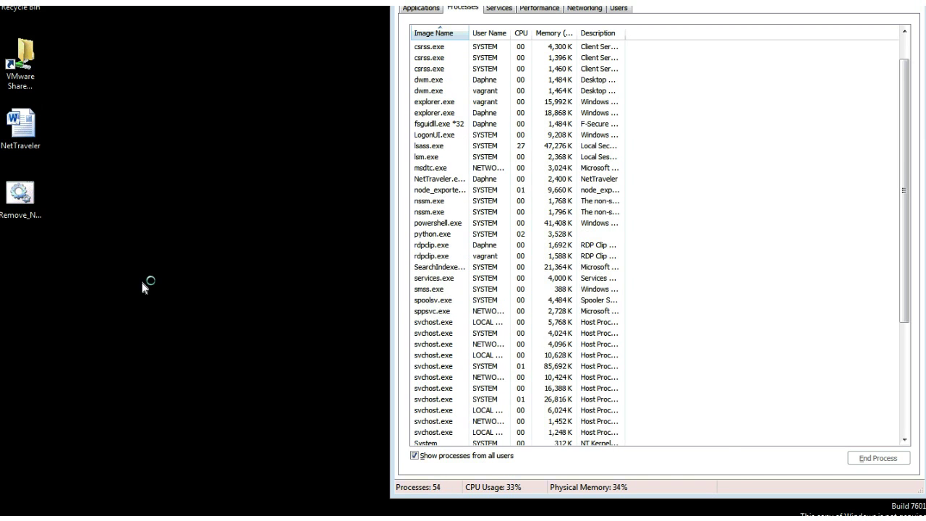
pyautogui.hotkey('ctrl', 'Left')
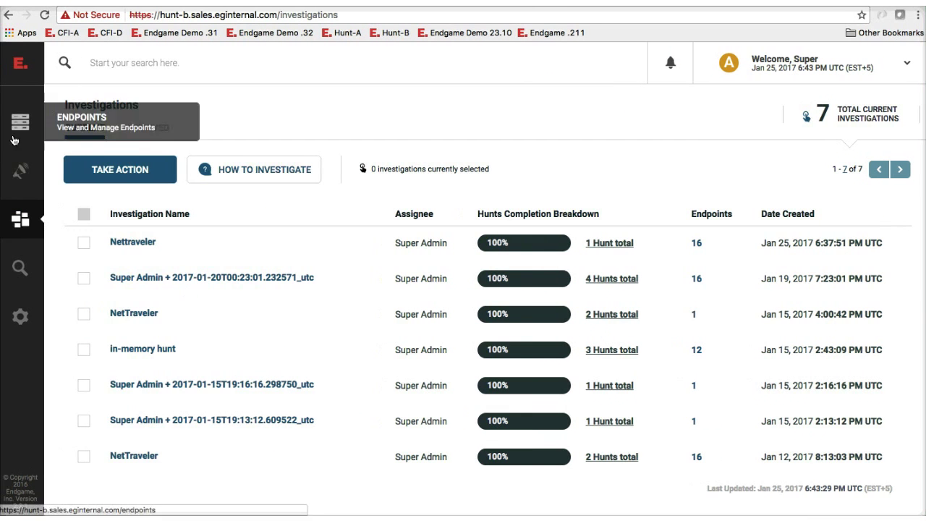
pyautogui.click(17, 129)
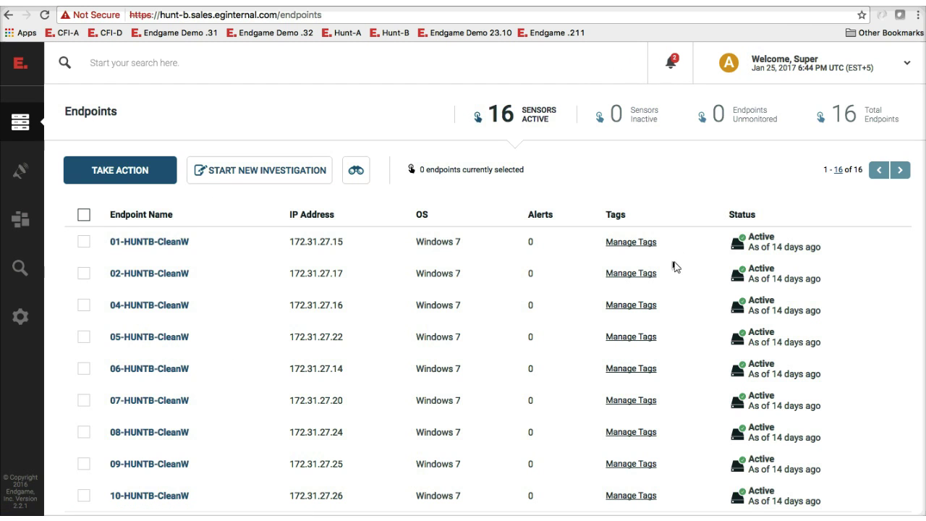
# - Check the alert notifications again and open the Process Injection Prevention alert for ACMEINC-DAPHNE
pyautogui.click(680, 70)
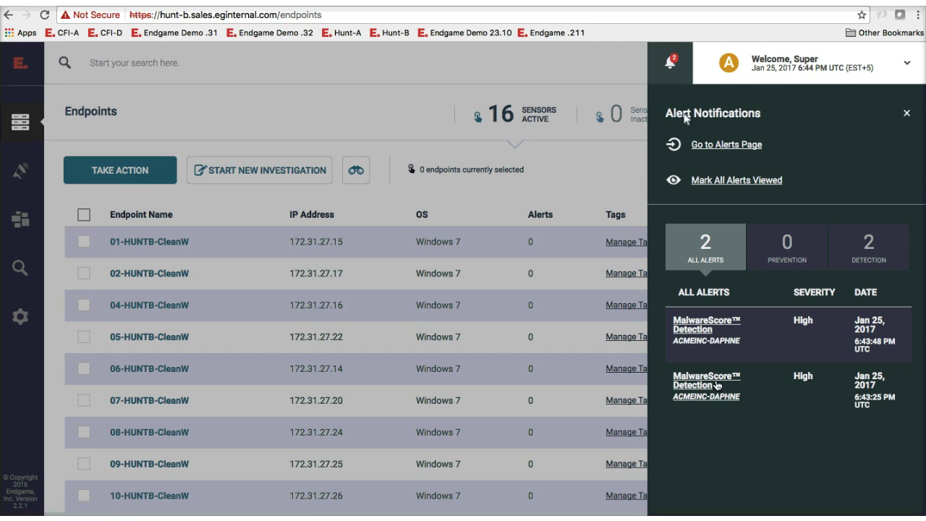
pyautogui.click(547, 65)
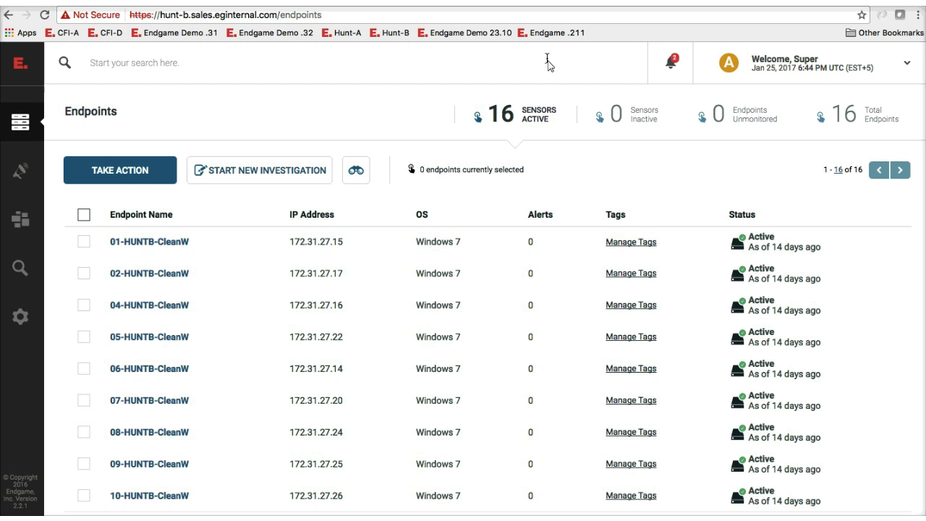
pyautogui.click(669, 62)
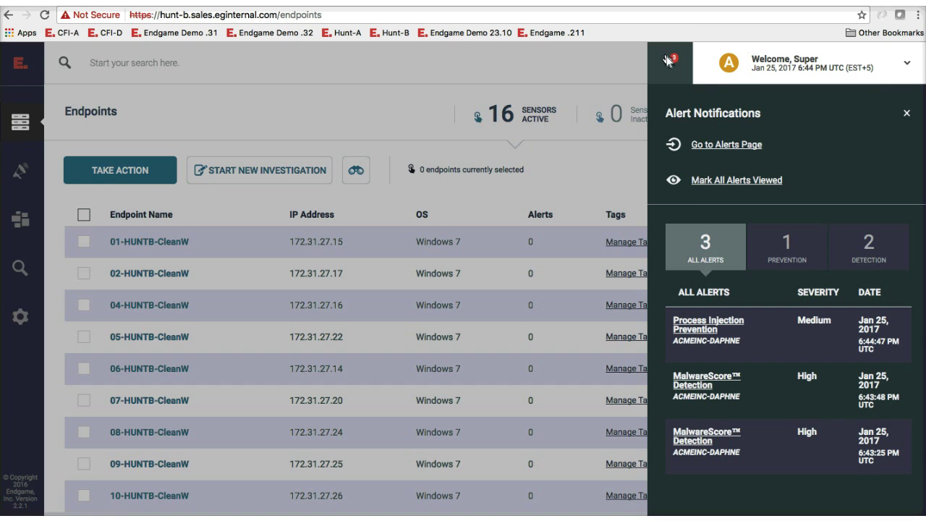
pyautogui.click(721, 330)
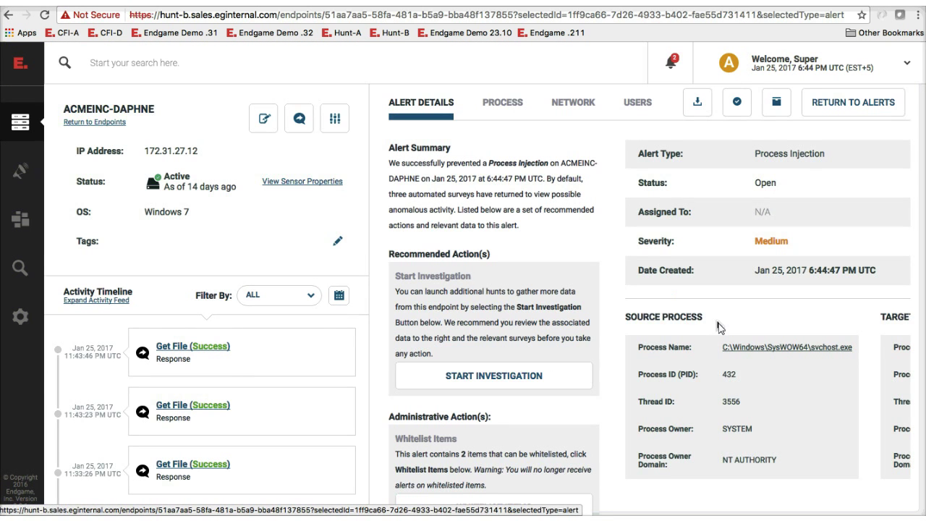
# - Examine the source and target process details and the recommended actions of the process injection alert
pyautogui.hscroll(3, 750, 376)
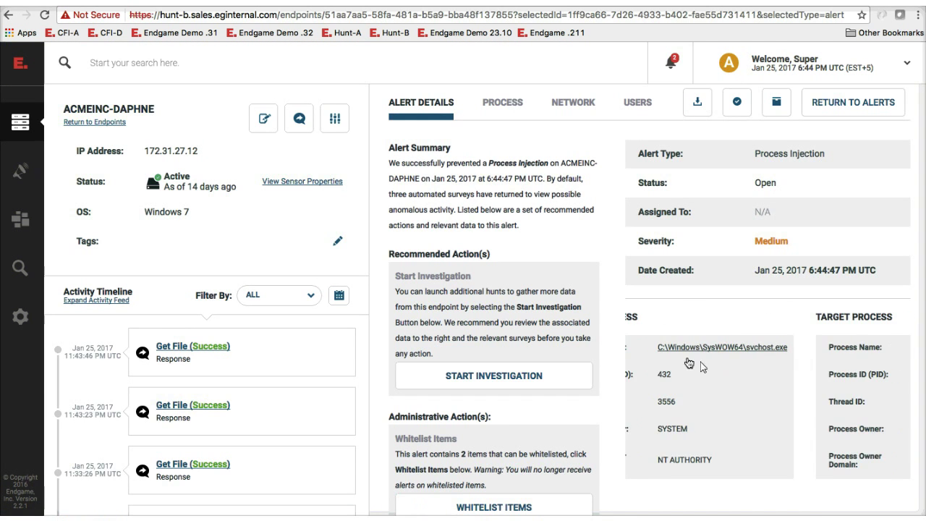
pyautogui.hscroll(5, 724, 361)
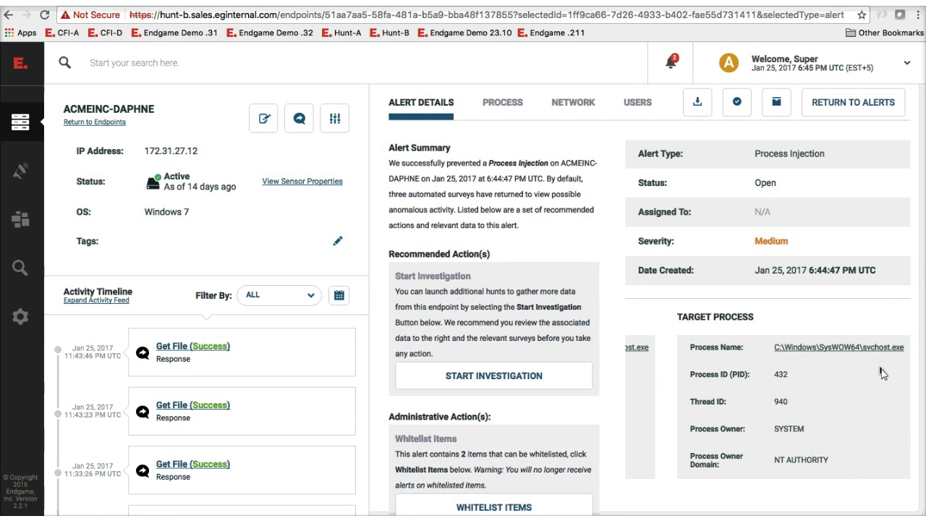
pyautogui.hscroll(-5, 881, 373)
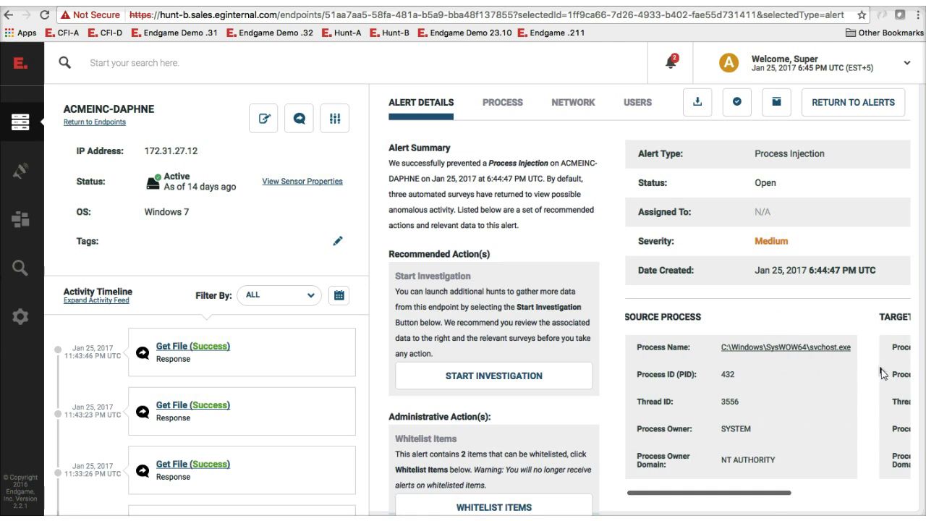
pyautogui.scroll(-1, 522, 278)
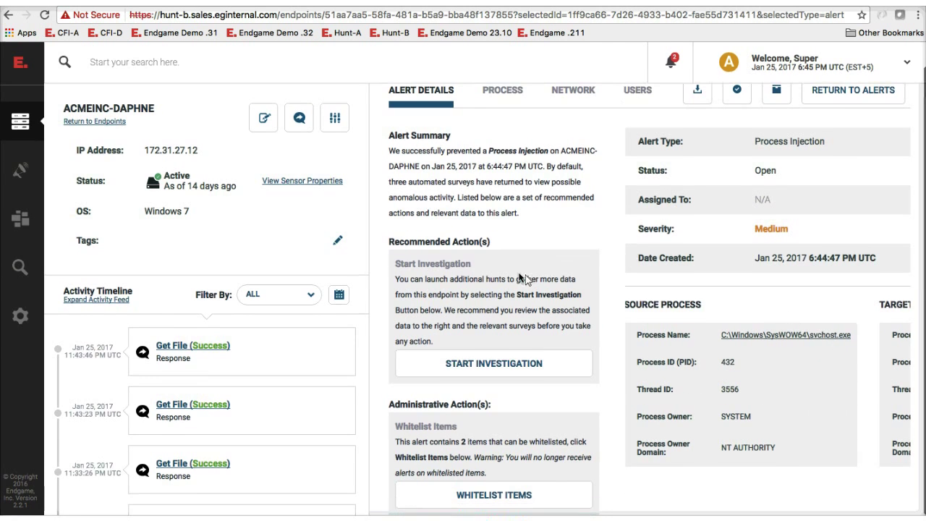